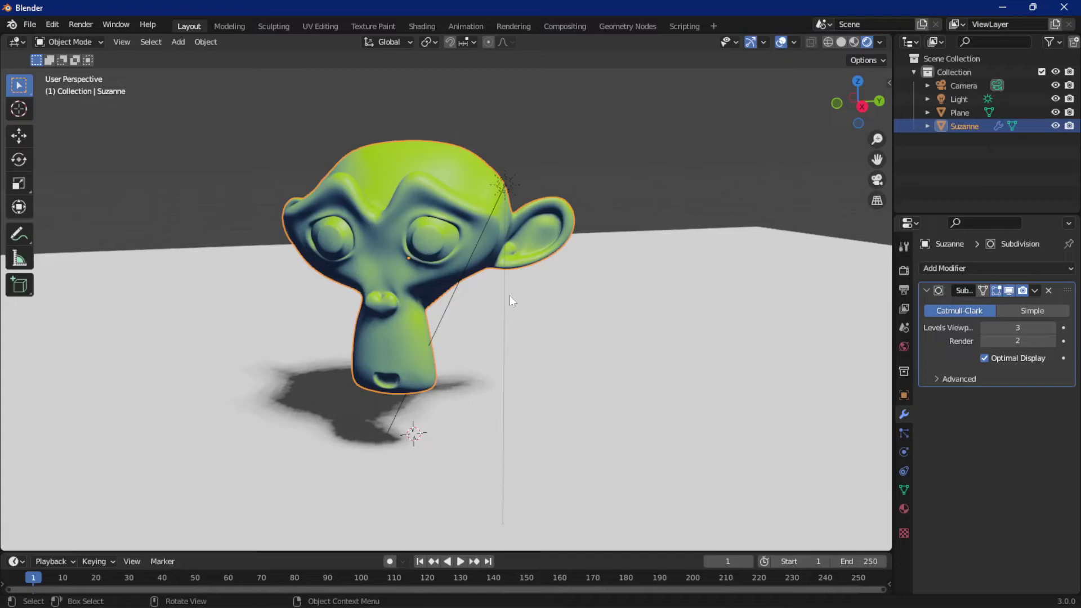
- Orbit and zoom around the finished Suzanne to inspect her shading from all sides
mouse_move(509, 297)
middle_mouse_down()
mouse_move(498, 313)
mouse_move(526, 330)
mouse_move(632, 297)
mouse_move(644, 281)
mouse_move(529, 313)
mouse_move(462, 302)
mouse_move(647, 288)
mouse_move(653, 317)
mouse_move(592, 242)
middle_mouse_up()
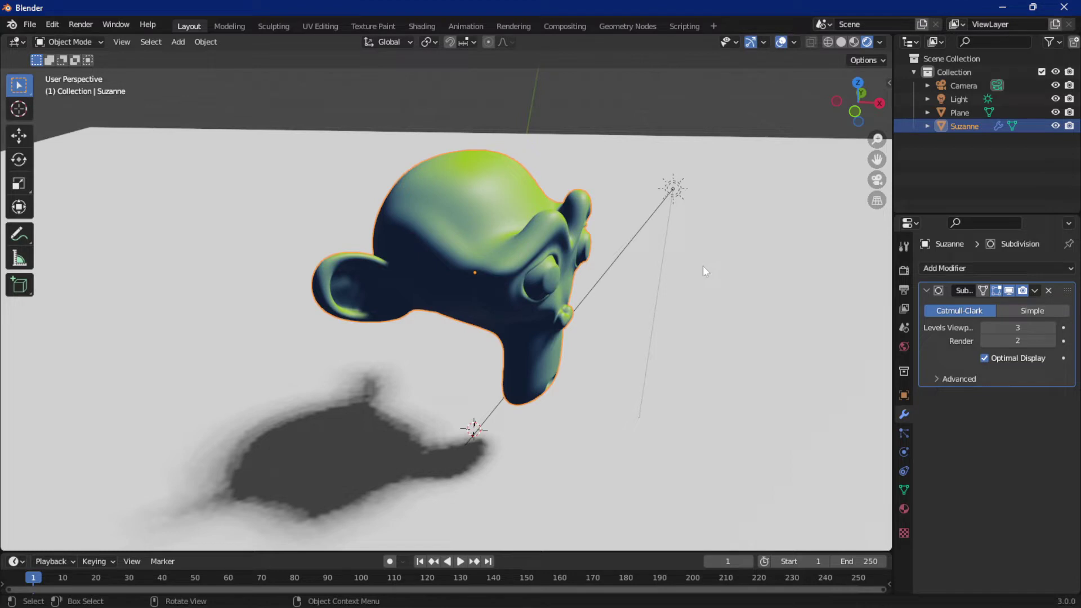
mouse_move(626, 347)
middle_mouse_down()
mouse_move(623, 321)
mouse_move(571, 313)
mouse_move(641, 315)
middle_mouse_up()
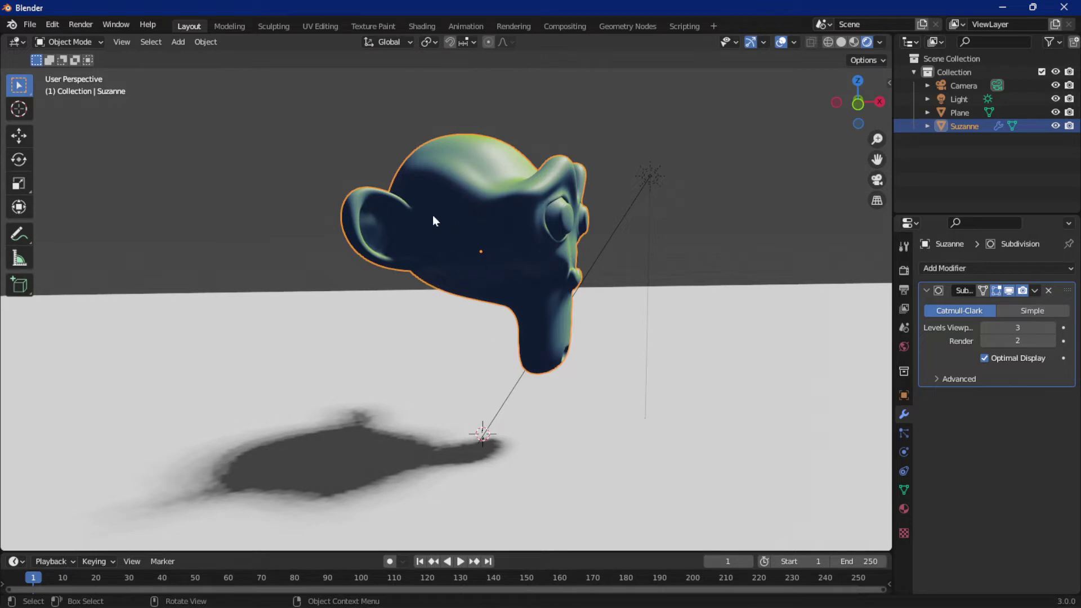
mouse_move(604, 289)
middle_mouse_down()
mouse_move(441, 313)
mouse_move(393, 249)
middle_mouse_up()
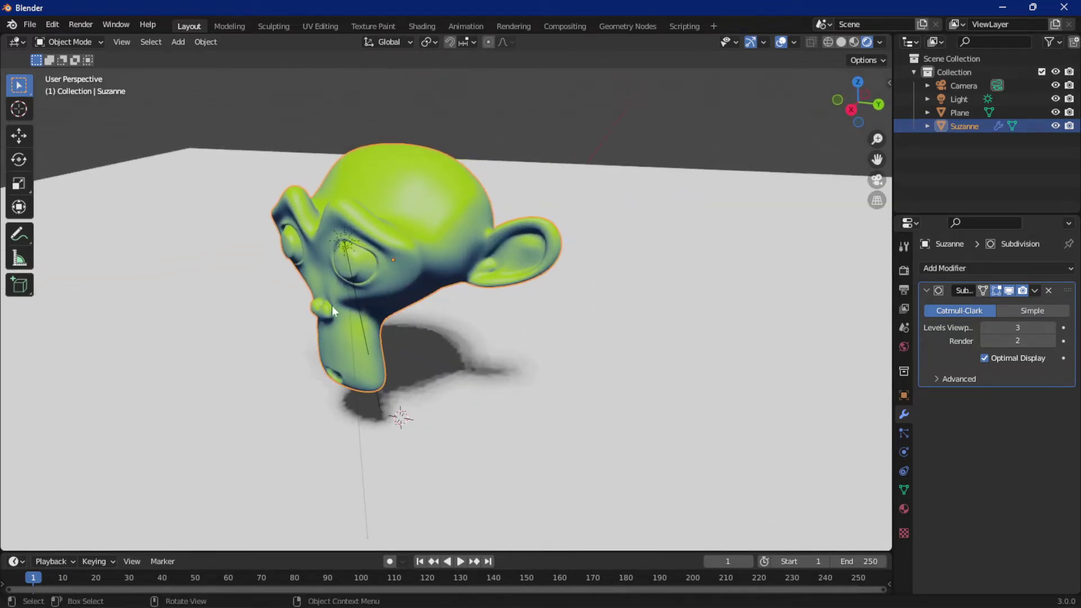
mouse_move(314, 292)
middle_mouse_down()
mouse_move(566, 272)
mouse_move(463, 246)
mouse_move(491, 278)
middle_mouse_up()
scroll(566, 275, "up", 5)
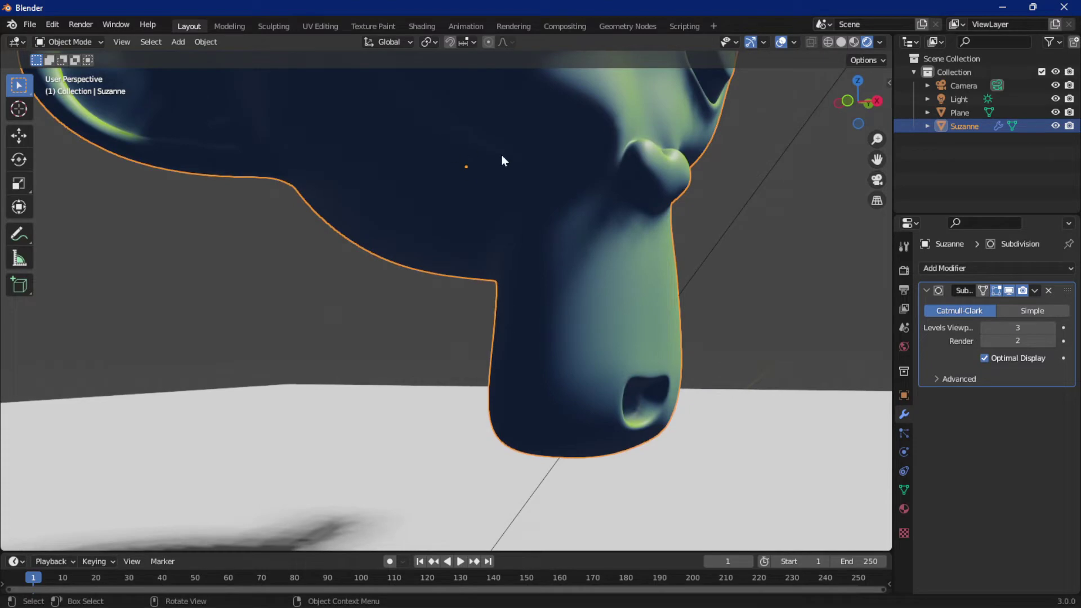
mouse_move(501, 154)
middle_mouse_down()
mouse_move(421, 259)
mouse_move(391, 253)
middle_mouse_up()
scroll(424, 236, "down", 5)
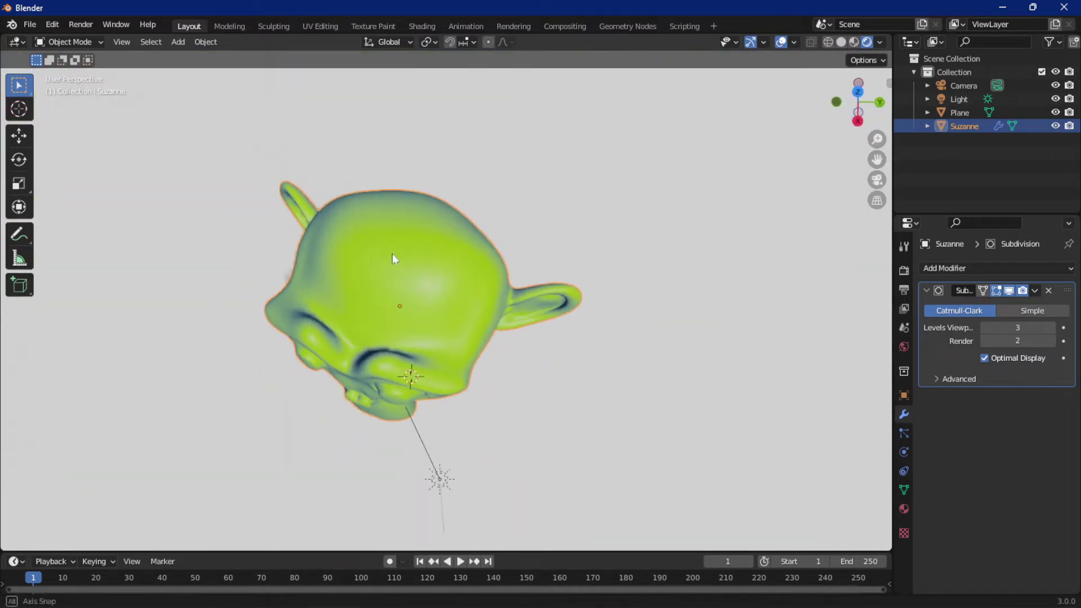
mouse_move(400, 319)
middle_mouse_down()
mouse_move(336, 309)
mouse_move(286, 286)
mouse_move(317, 276)
mouse_move(384, 285)
middle_mouse_up()
scroll(286, 286, "up", 4)
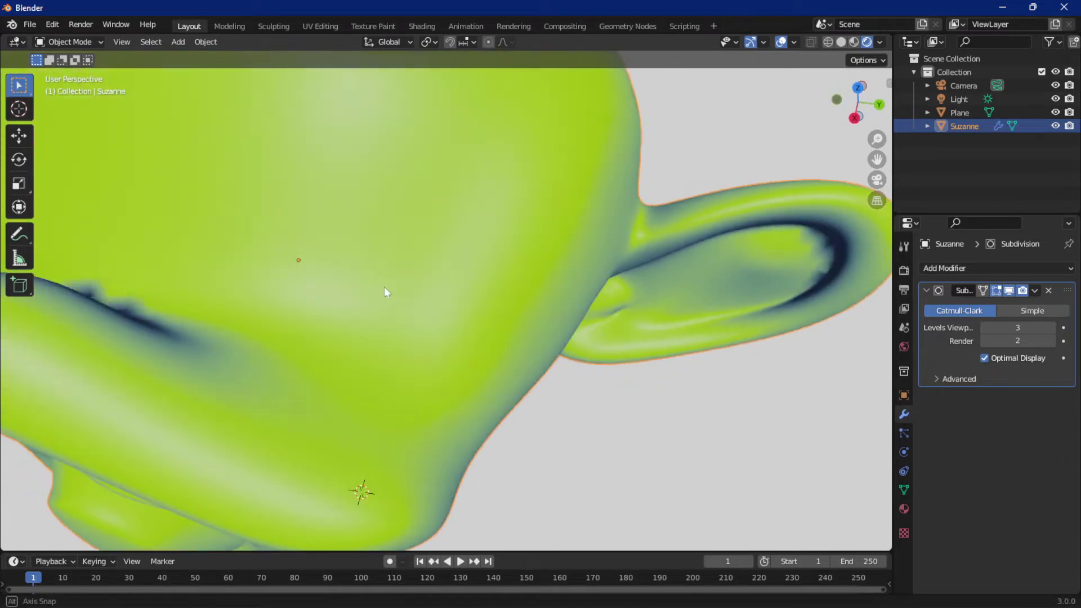
scroll(232, 336, "down", 5)
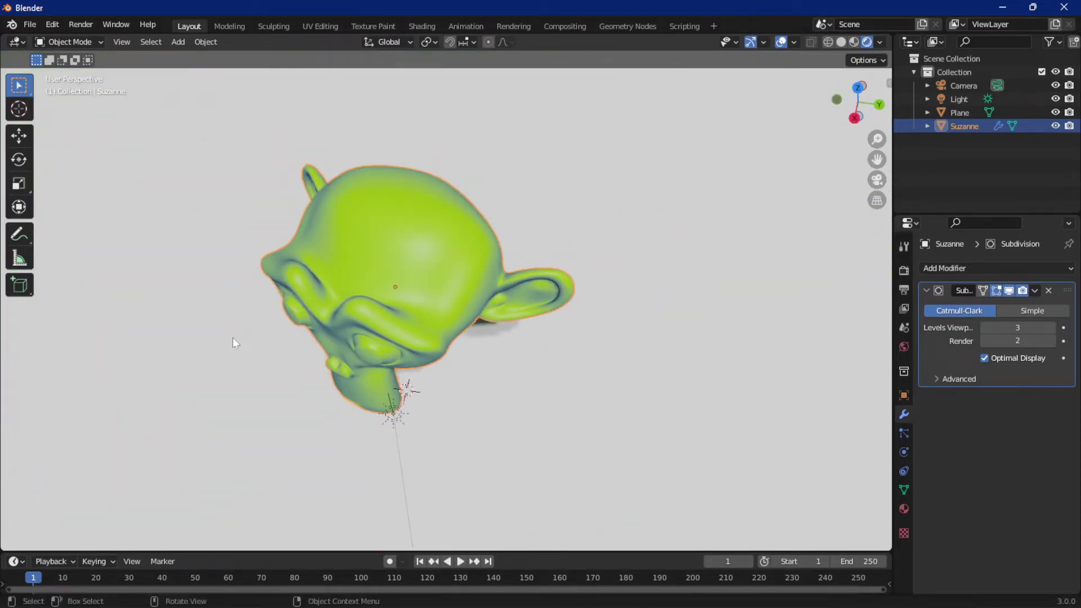
mouse_move(230, 330)
middle_mouse_down()
mouse_move(311, 287)
mouse_move(233, 235)
middle_mouse_up()
- Start a new General scene without saving, and delete the default cube
left_click(25, 25)
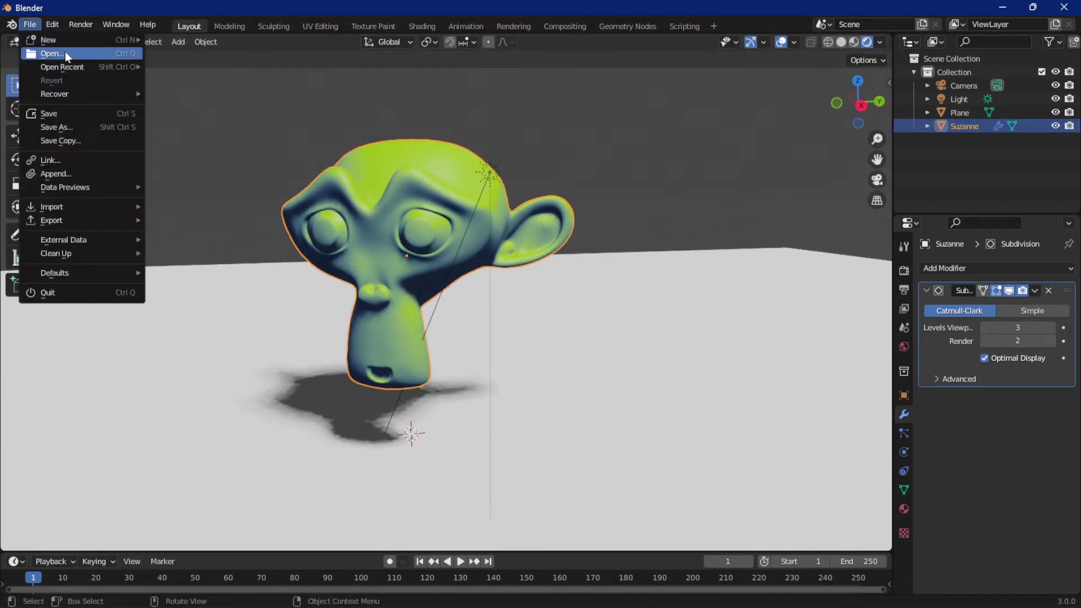
mouse_move(49, 40)
left_click(195, 39)
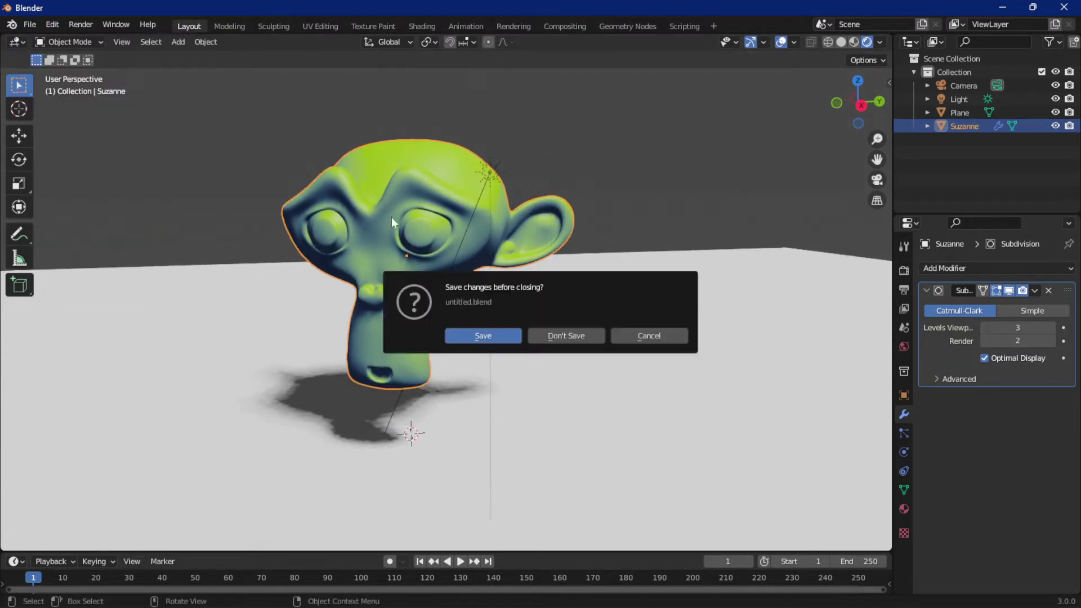
left_click(554, 337)
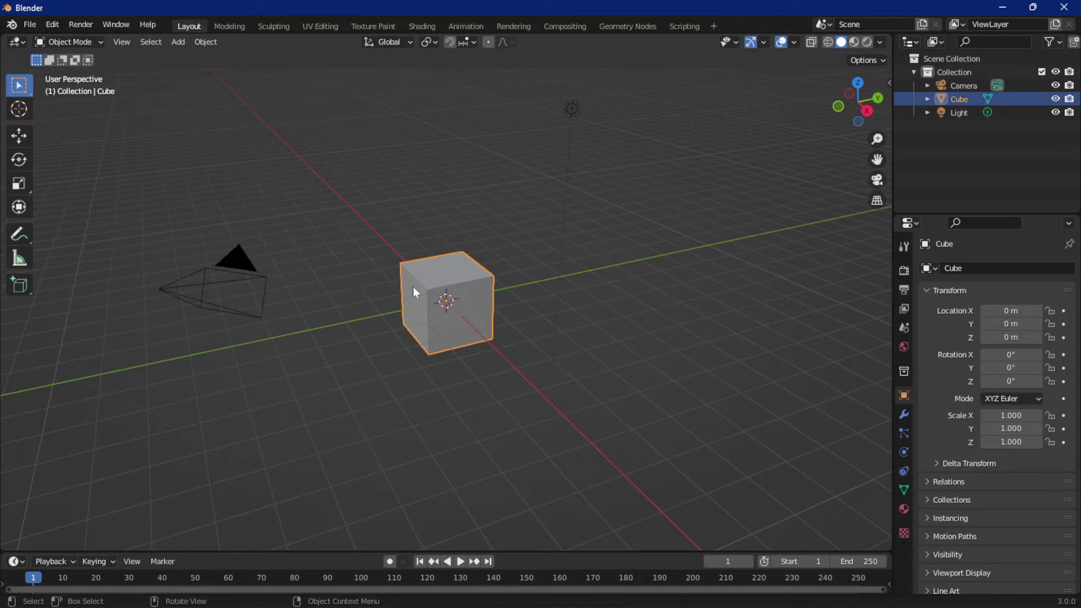
key("Delete")
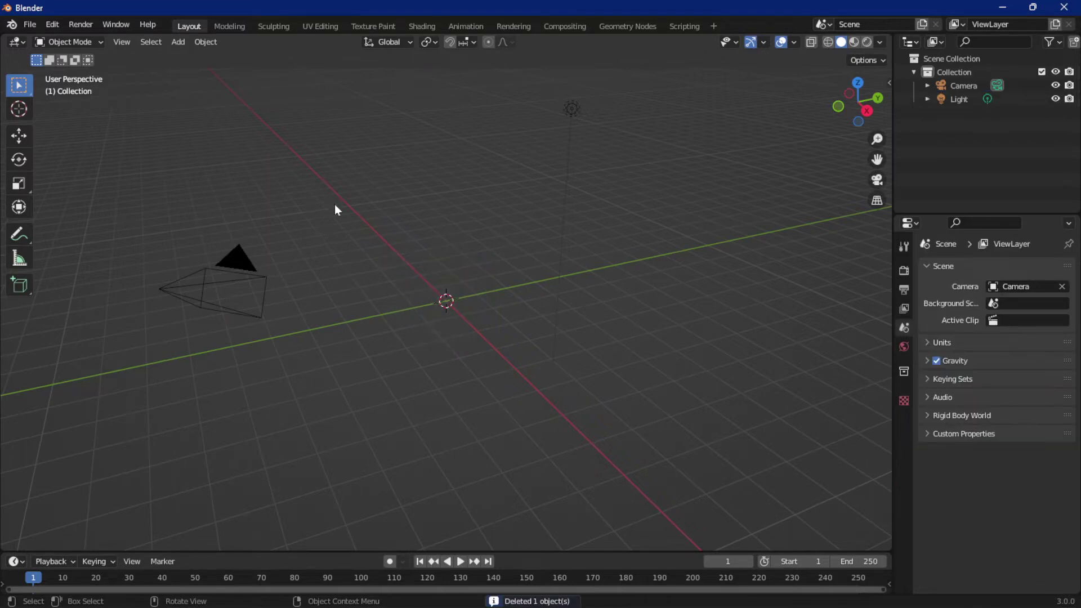
- Add a monkey head, scale it to 3.273, and rotate it 79.2° about Z
left_click(178, 41)
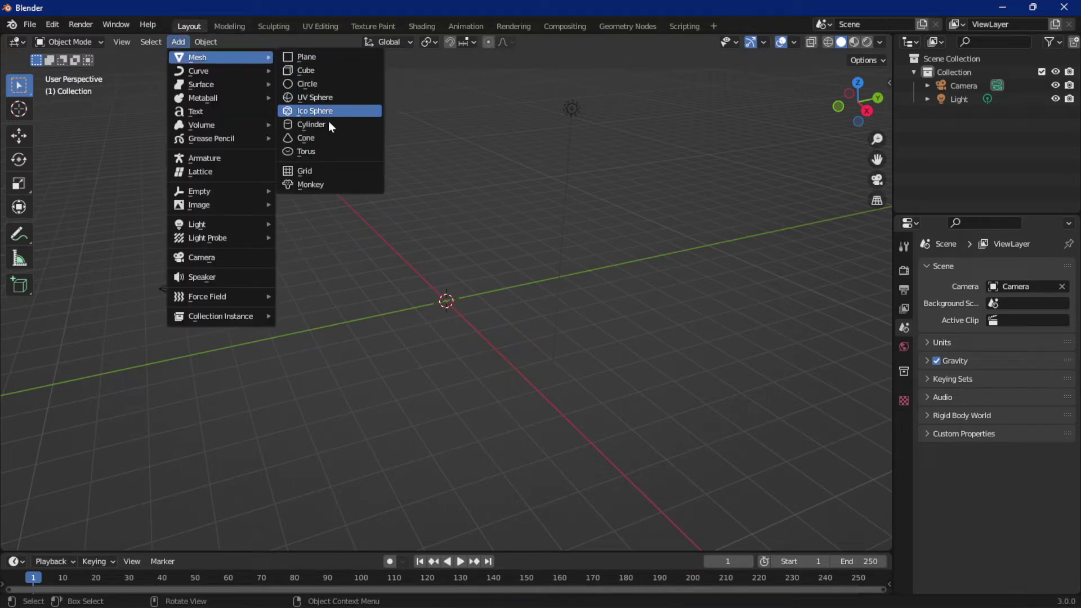
left_click(307, 185)
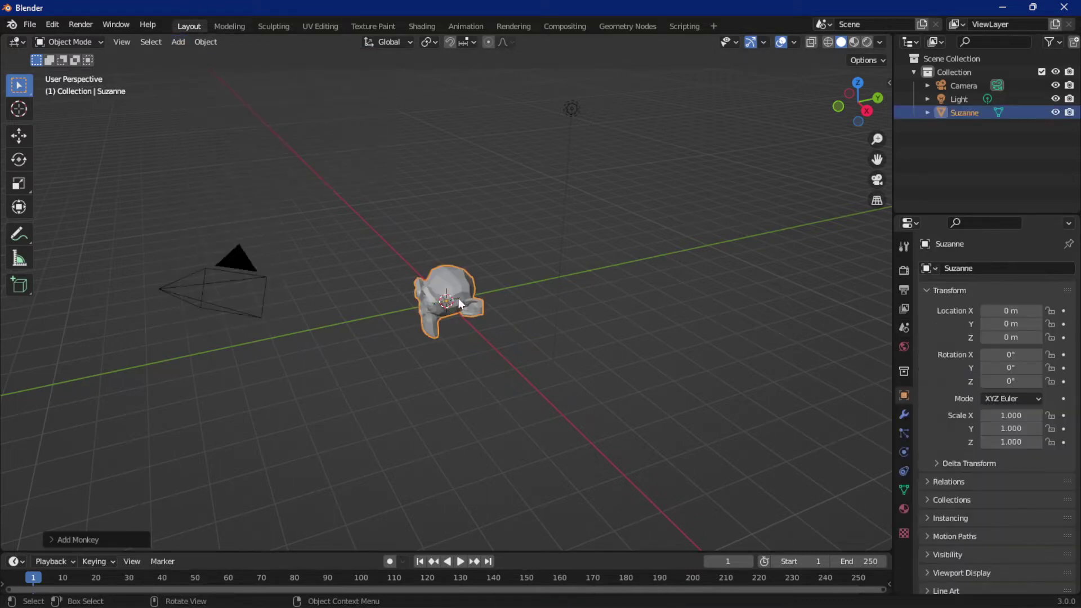
key("s")
left_click(565, 269)
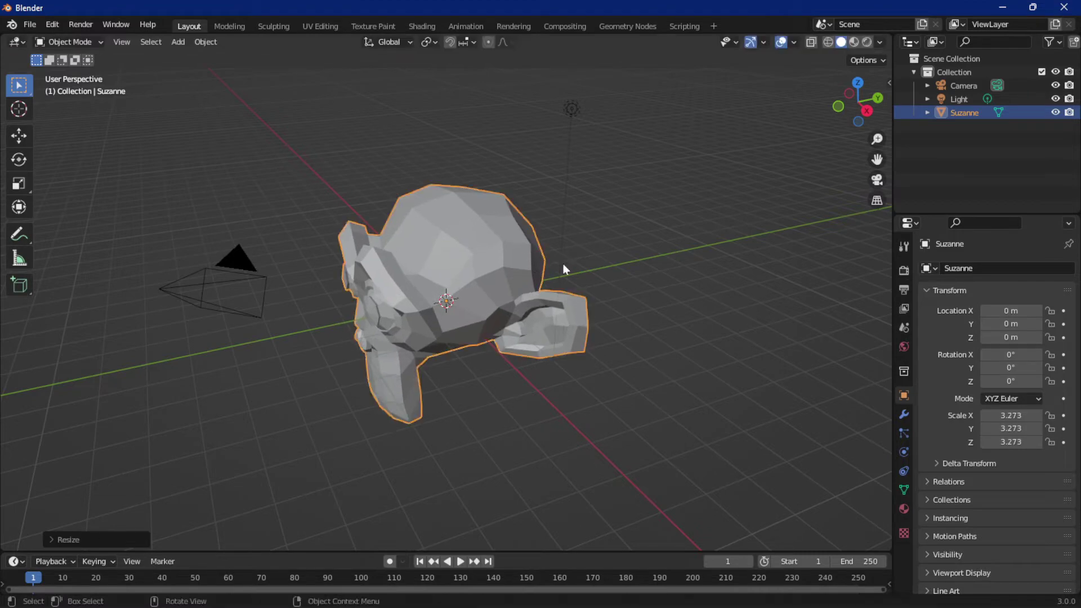
key("r")
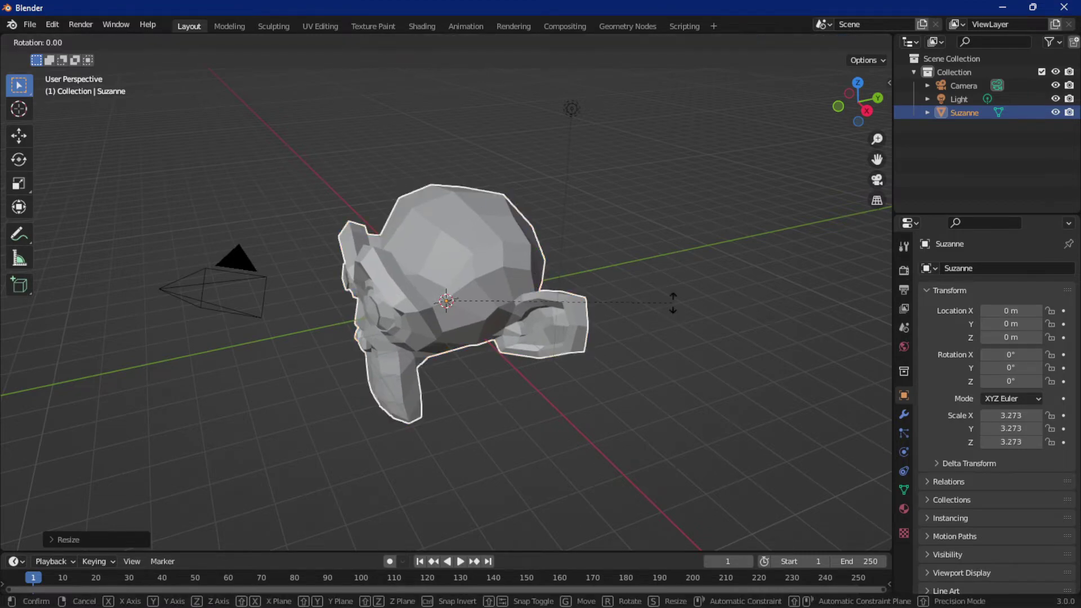
key("z")
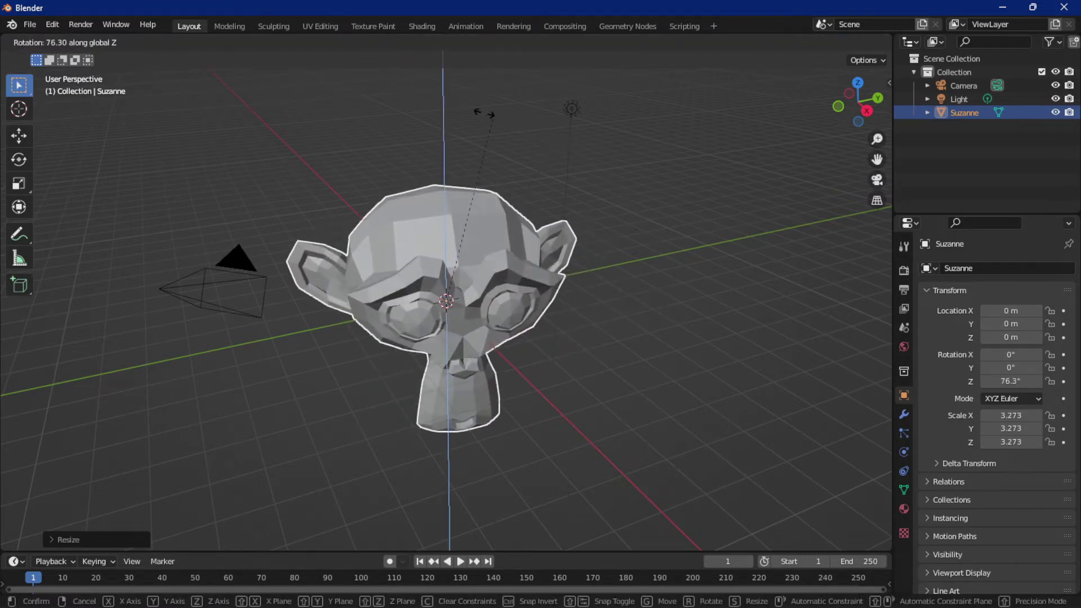
left_click(428, 84)
left_click(179, 42)
mouse_move(197, 58)
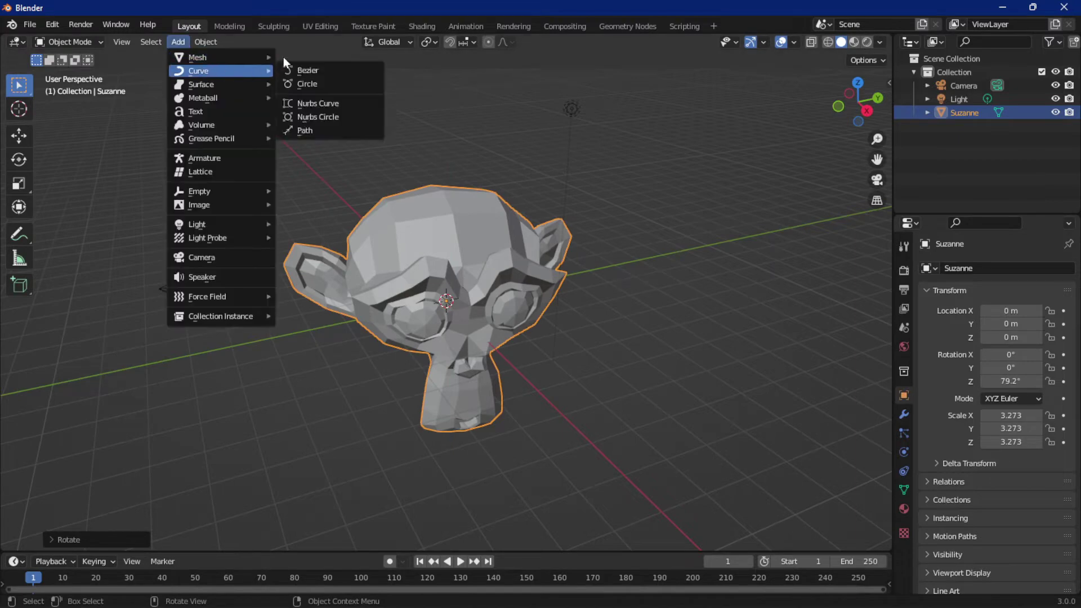
- Add a ground plane and scale it up to 27.336
left_click(321, 58)
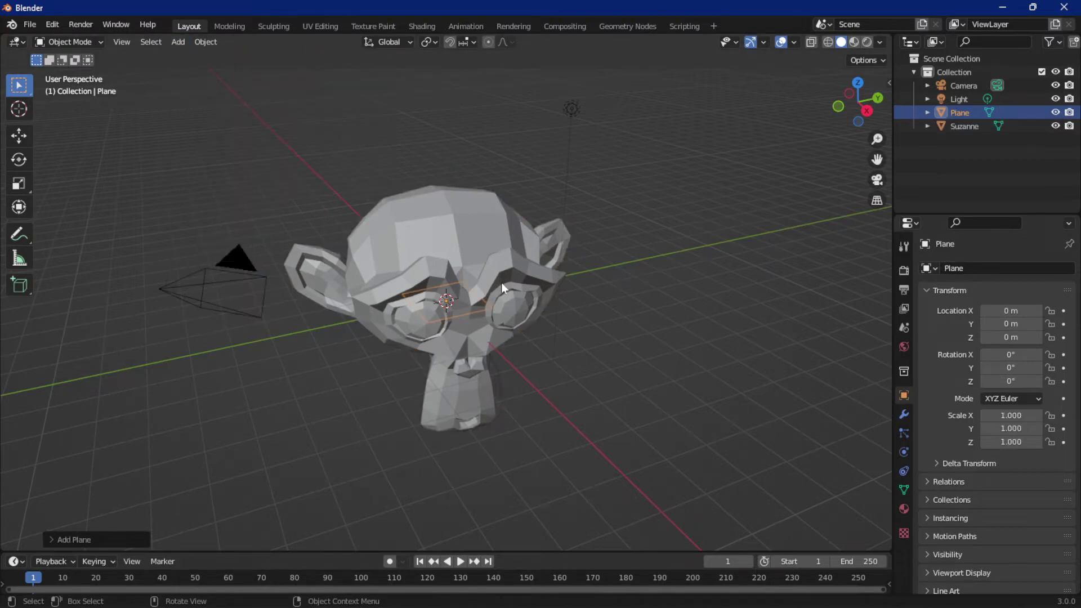
scroll(503, 288, "down", 5)
key("s")
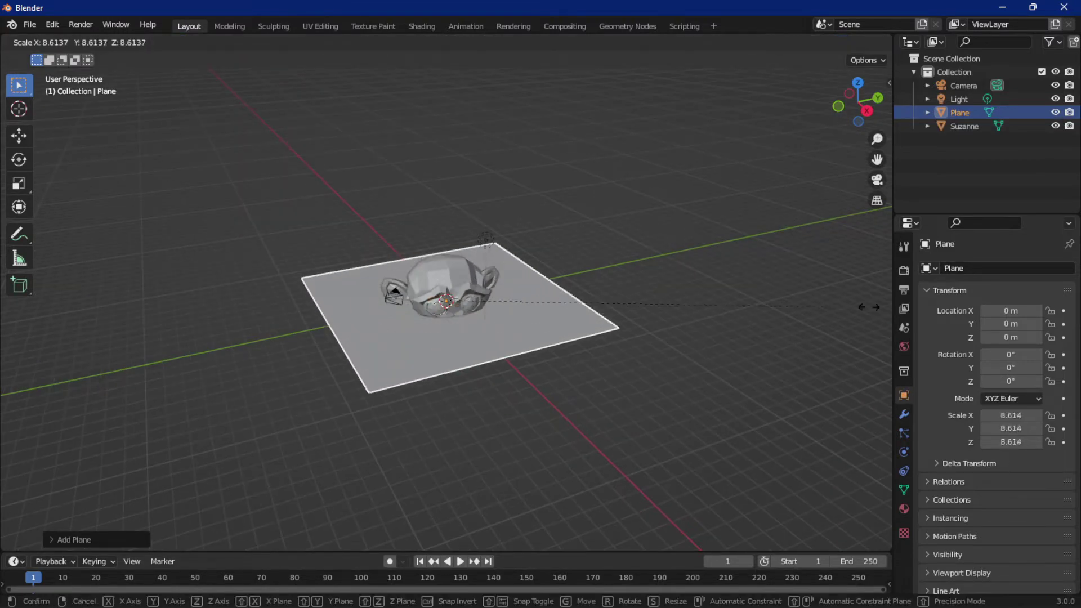
left_click(70, 310)
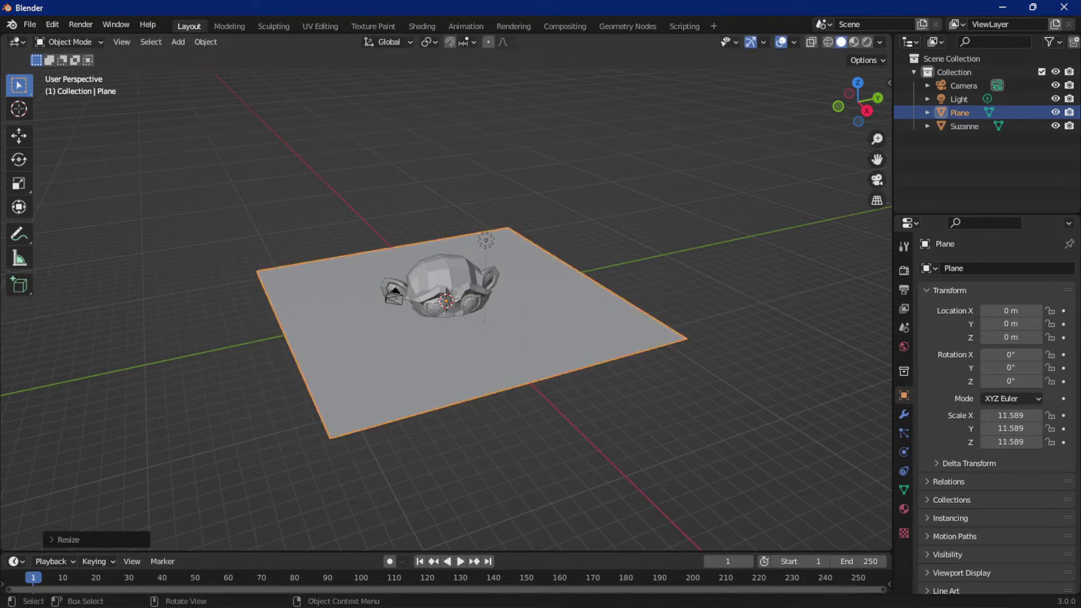
key("s")
left_click(624, 341)
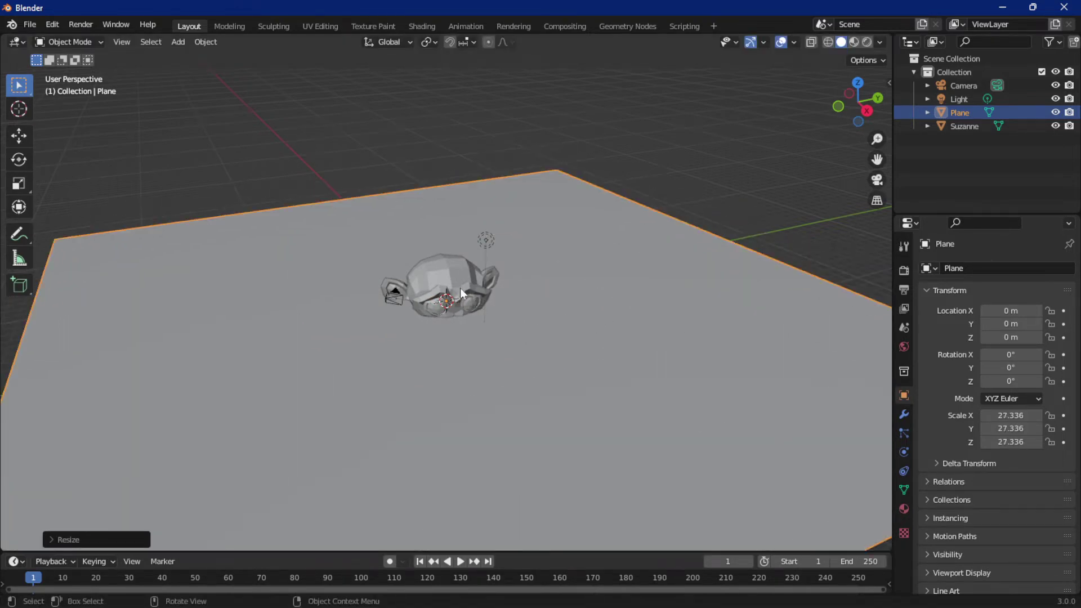
- Raise Suzanne vertically to Z 6.4805 m above the plane
left_click(449, 298)
key("g")
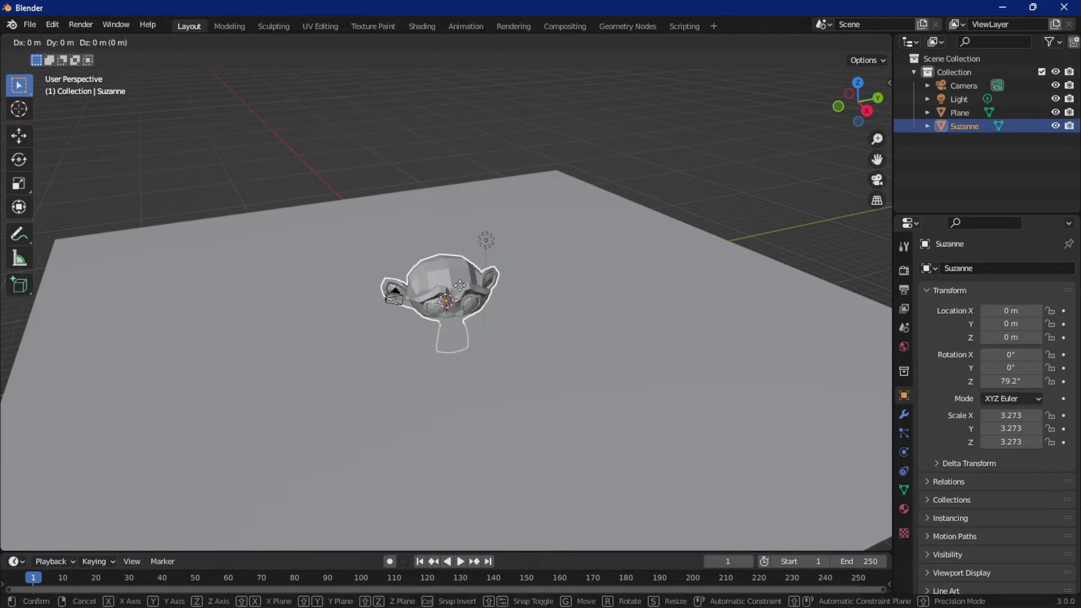
key("z")
left_click(453, 199)
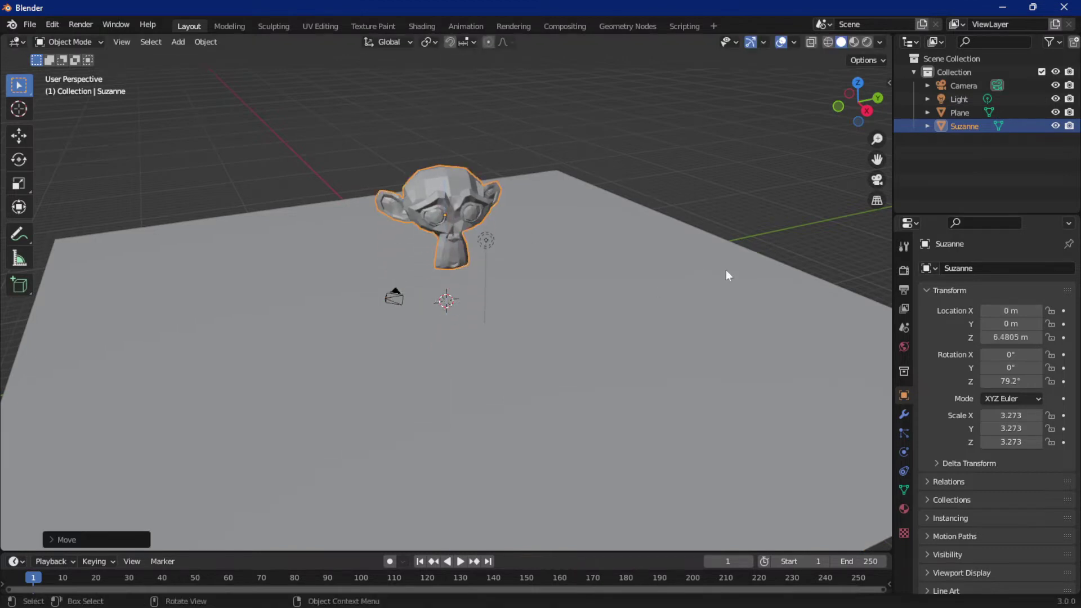
left_click(904, 414)
left_click(943, 269)
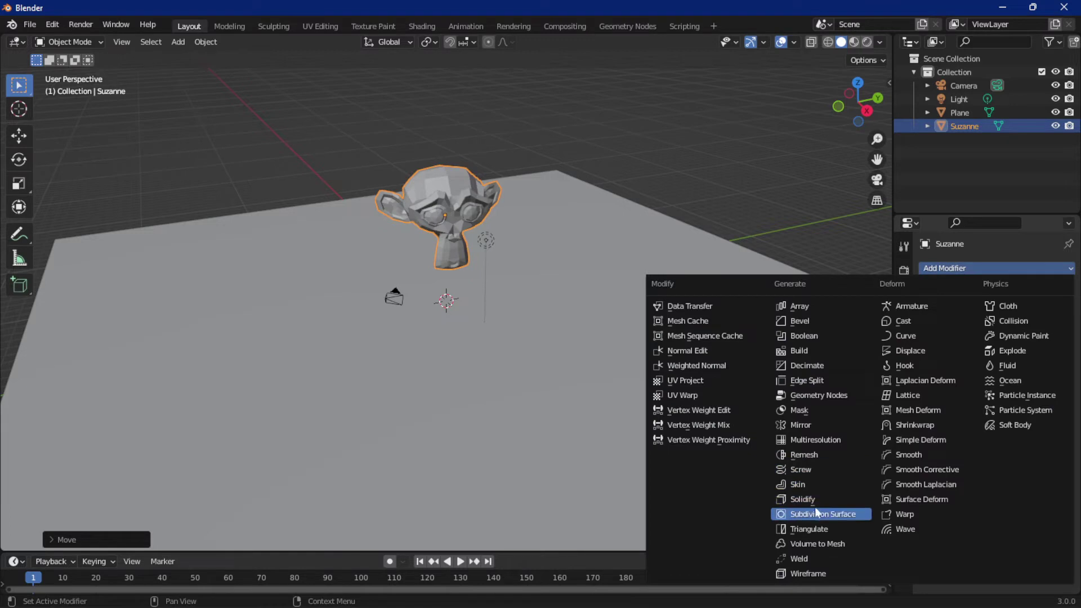
- Give Suzanne a Subdivision Surface modifier with viewport level 3
left_click(853, 514)
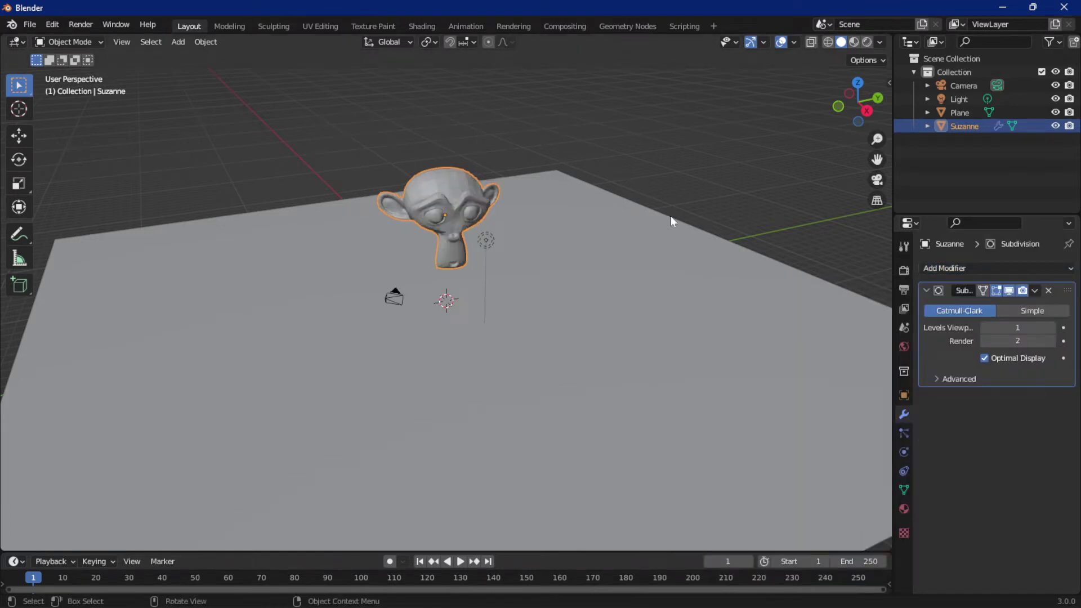
left_click(1018, 327)
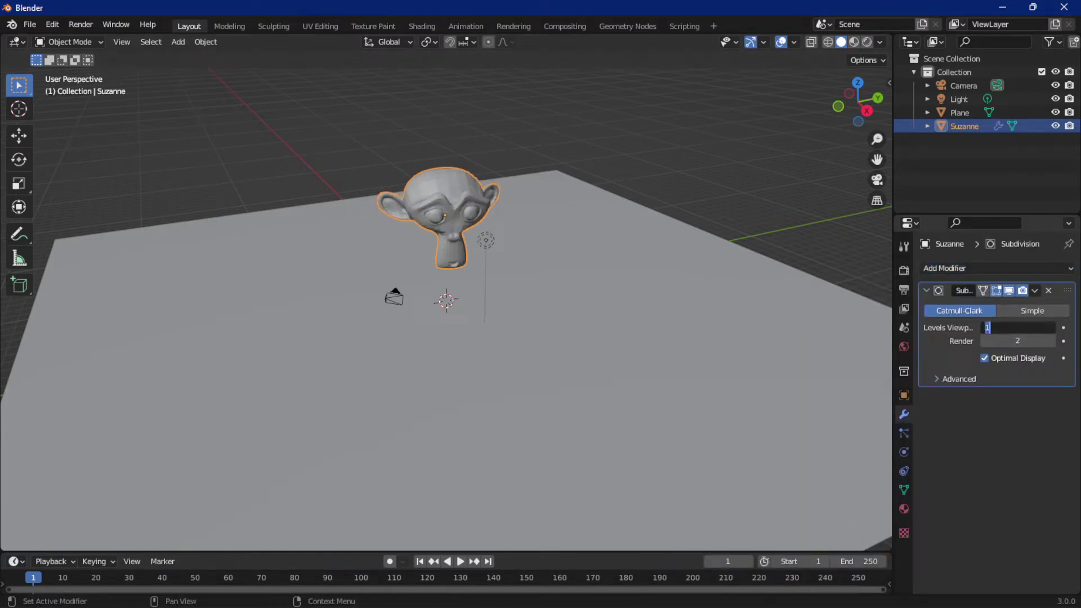
type("2")
key("Return")
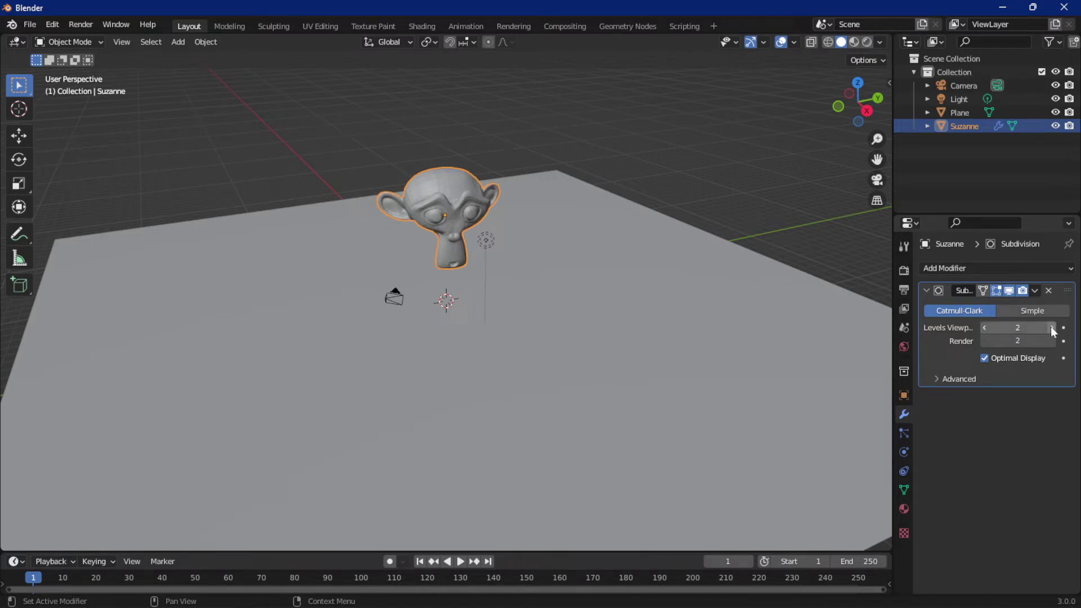
left_click(1052, 327)
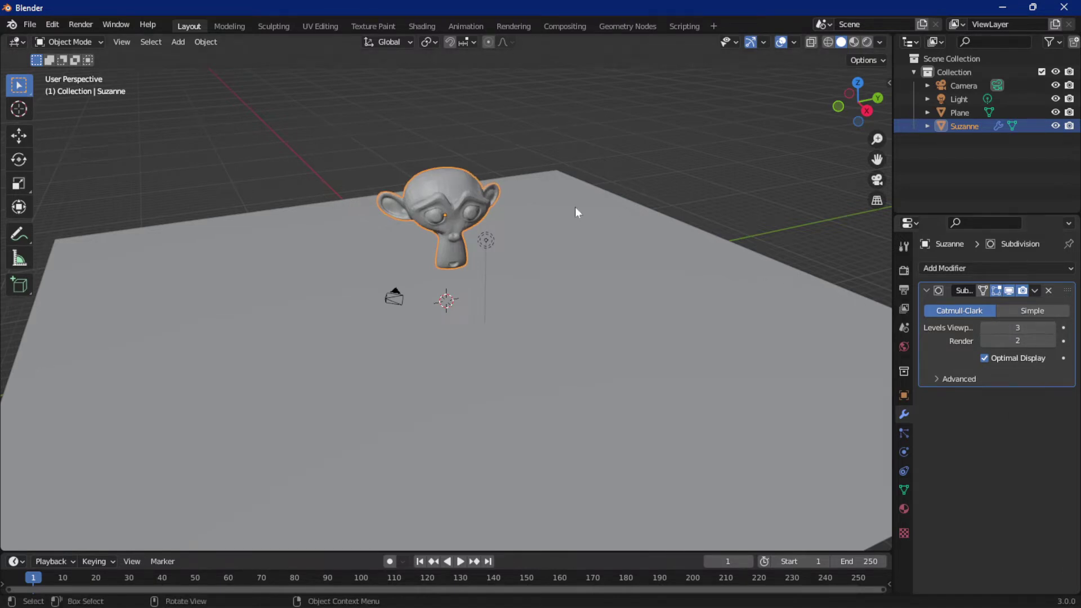
- Apply Shade Smooth to Suzanne from her object context menu
scroll(439, 211, "up", 2)
scroll(439, 212, "up", 1)
scroll(439, 212, "up", 1)
scroll(439, 211, "down", 2)
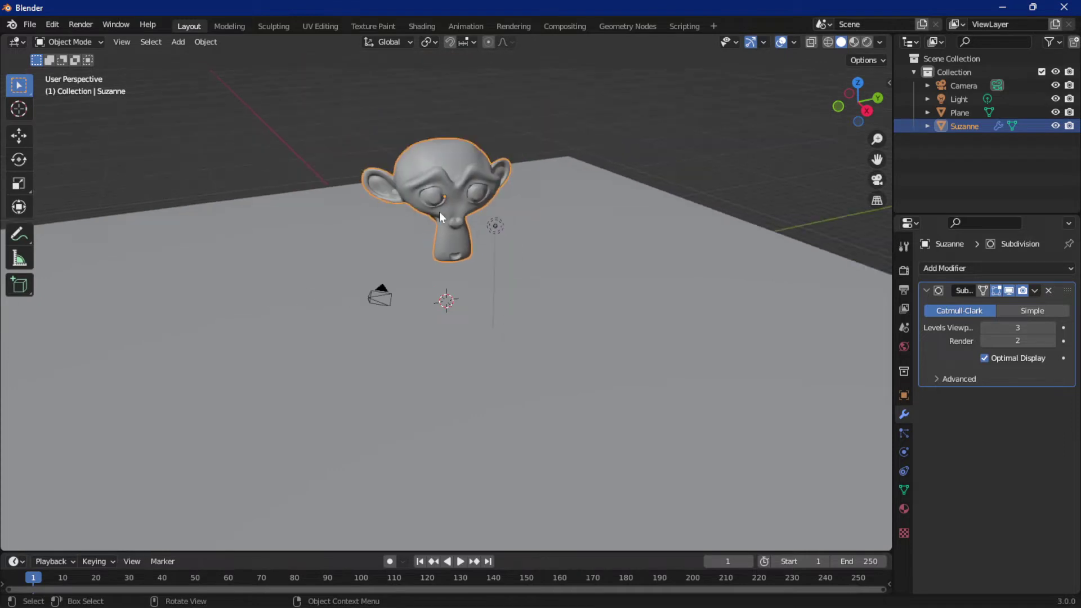
left_click_drag(877, 159, 878, 183)
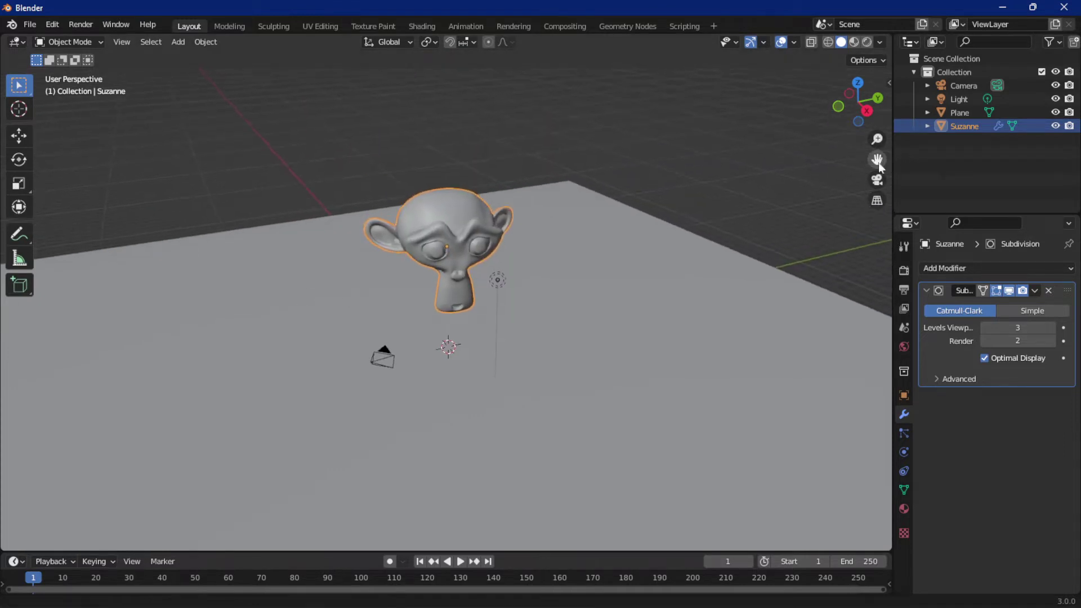
right_click(462, 222)
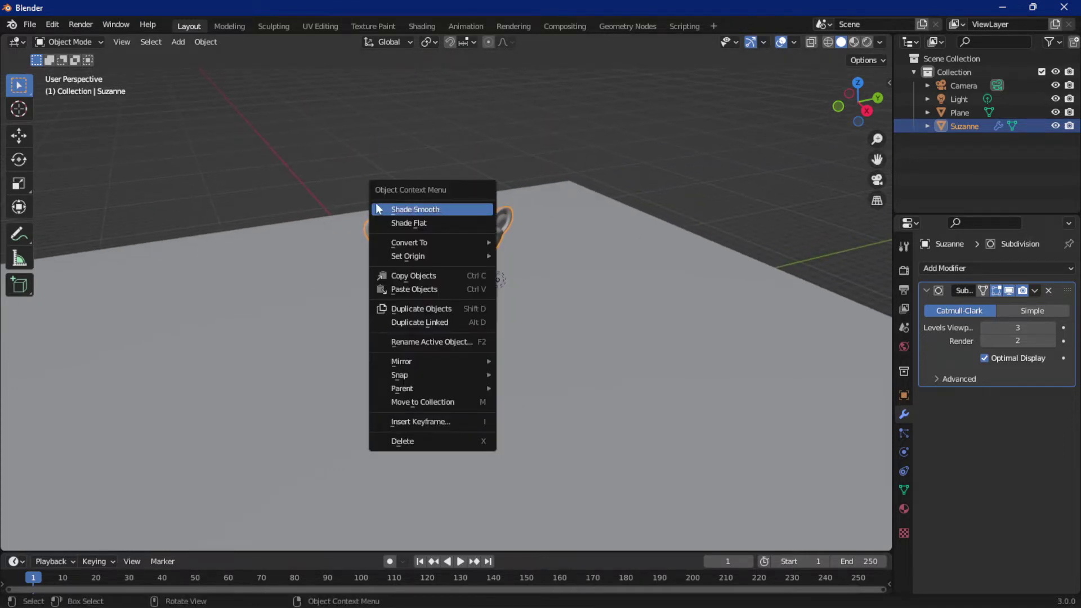
left_click(453, 214)
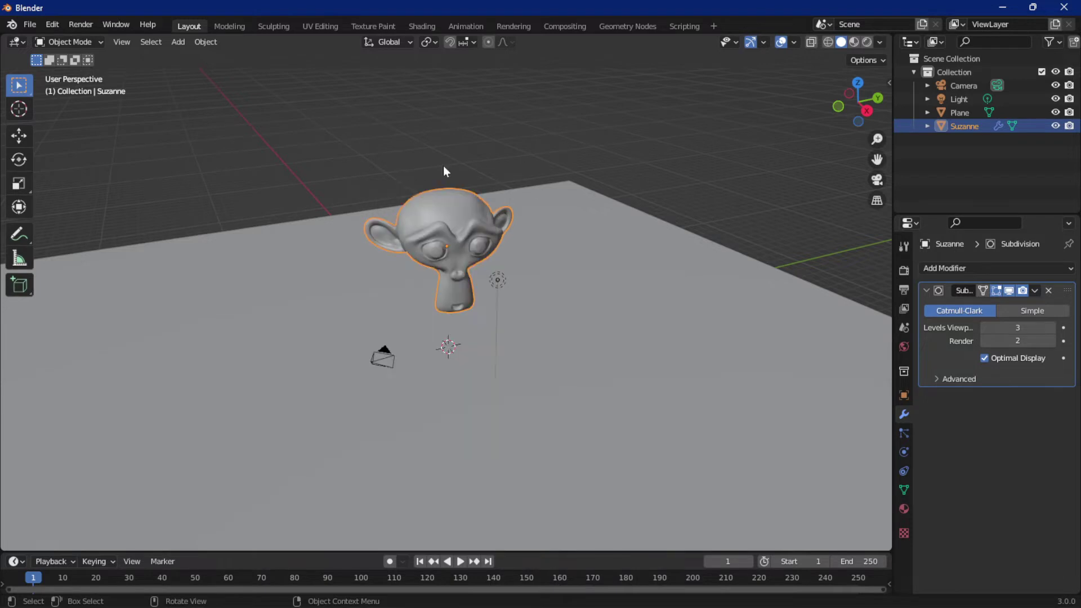
- Switch to rendered shading and raise the light along Z to 14.511 m
left_click(867, 42)
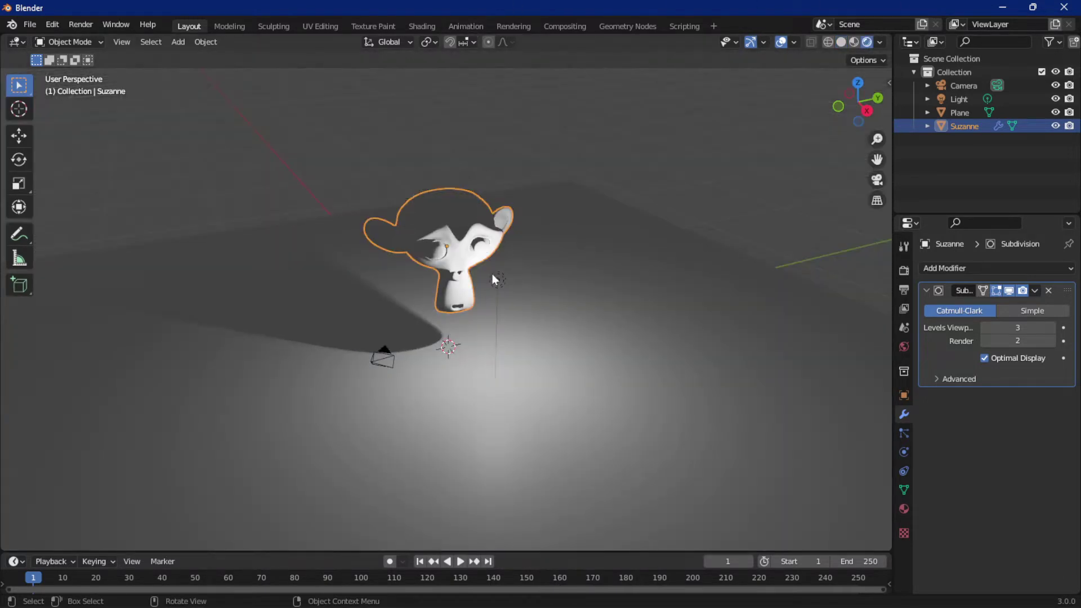
left_click(497, 281)
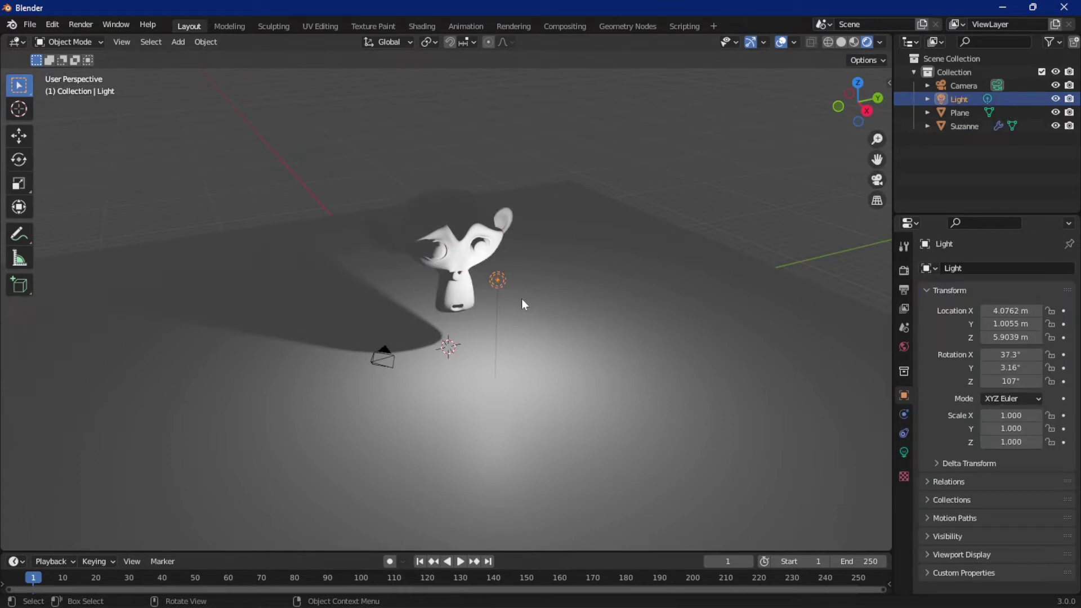
key("g")
key("z")
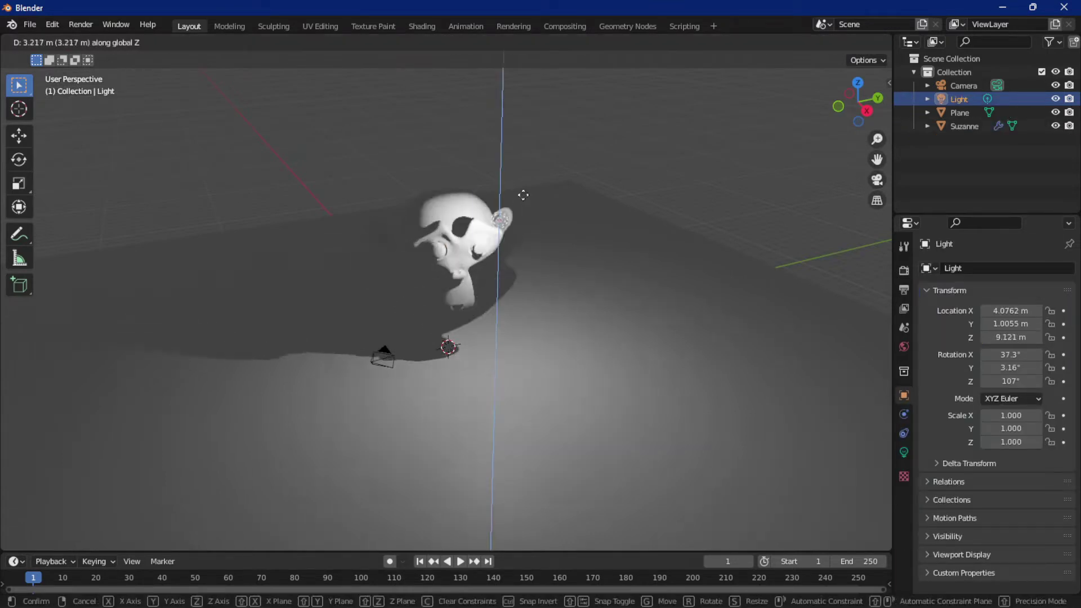
left_click(536, 123)
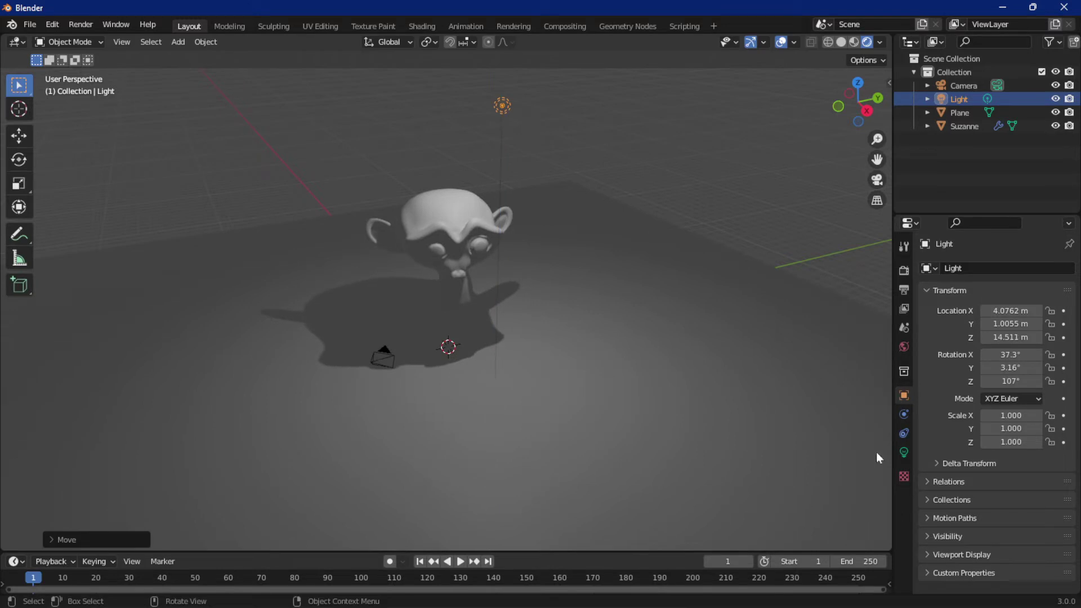
- Make the light a Sun of strength 5 and switch to the Shading workspace
left_click(904, 453)
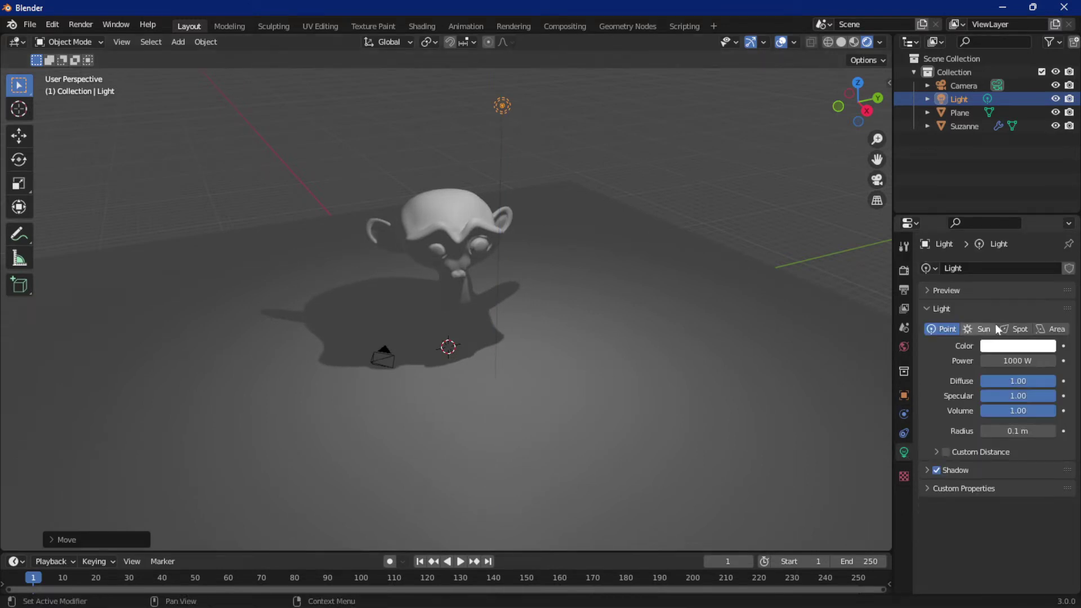
left_click(984, 329)
left_click(1011, 361)
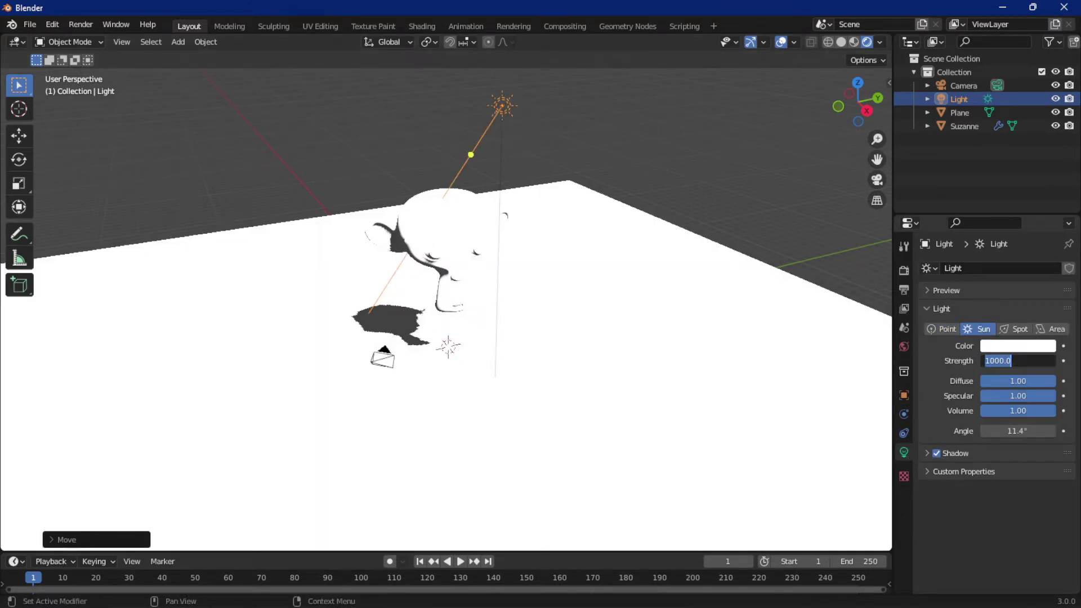
type("5")
key("Return")
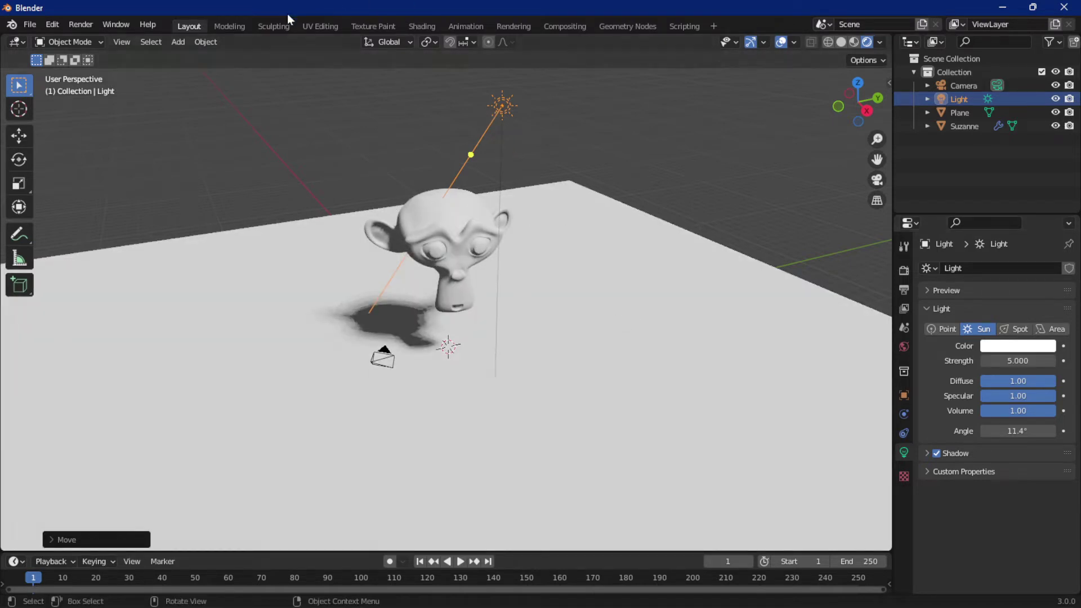
left_click(417, 25)
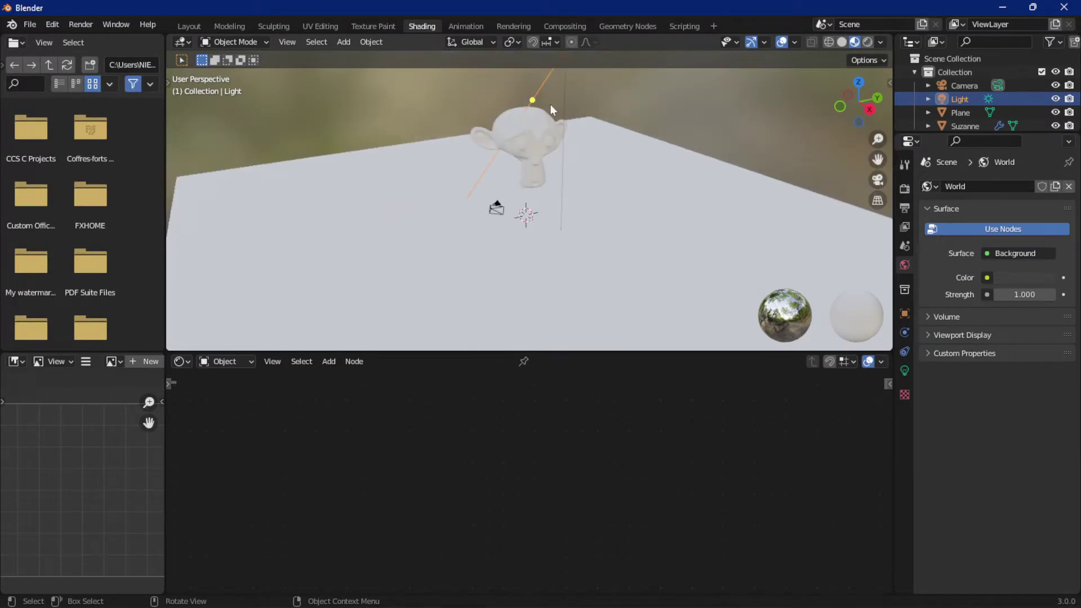
- Turn on rendered shading, tilt the view higher, and select the Plane
left_click(868, 43)
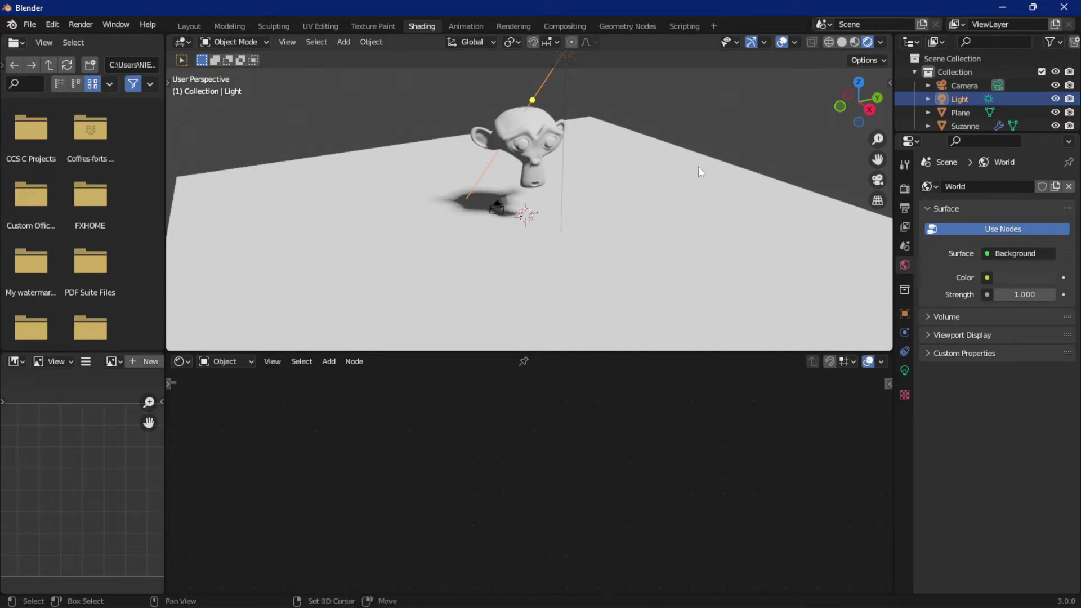
middle_click_drag(698, 167, 700, 210)
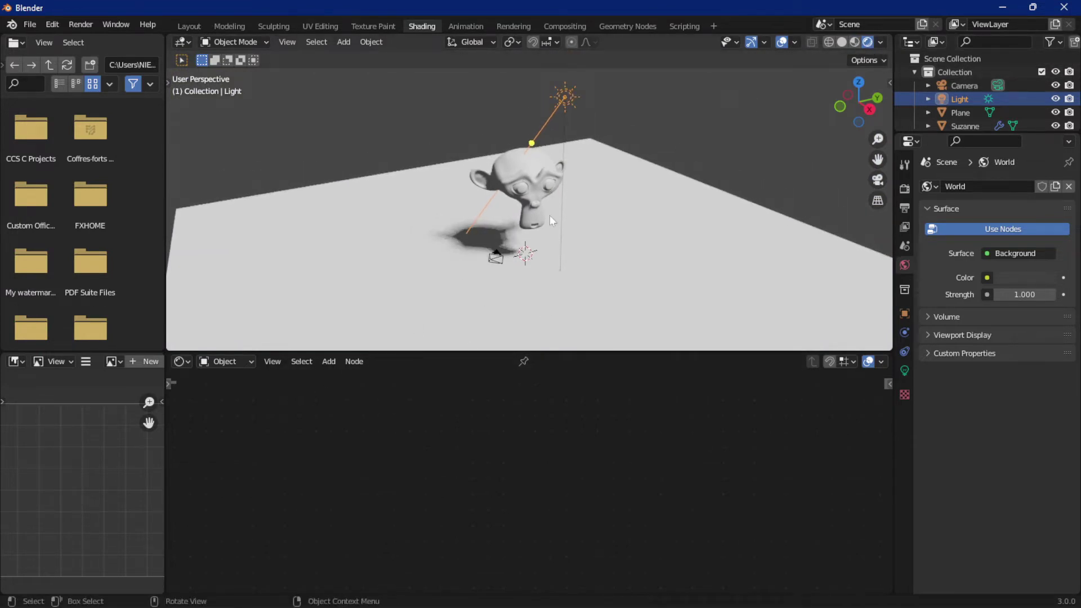
left_click(522, 174)
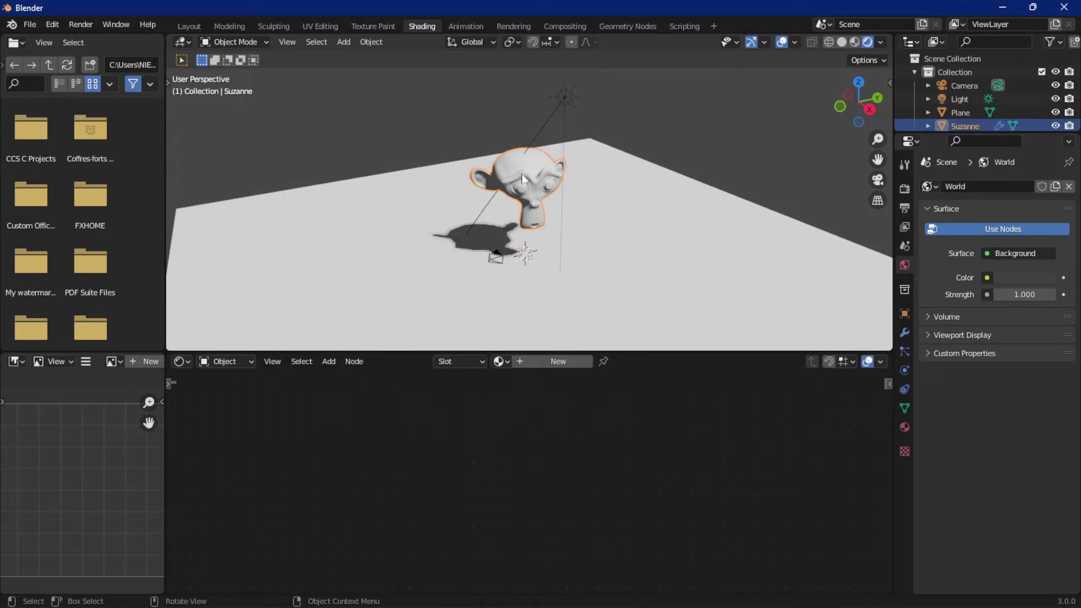
left_click(538, 361)
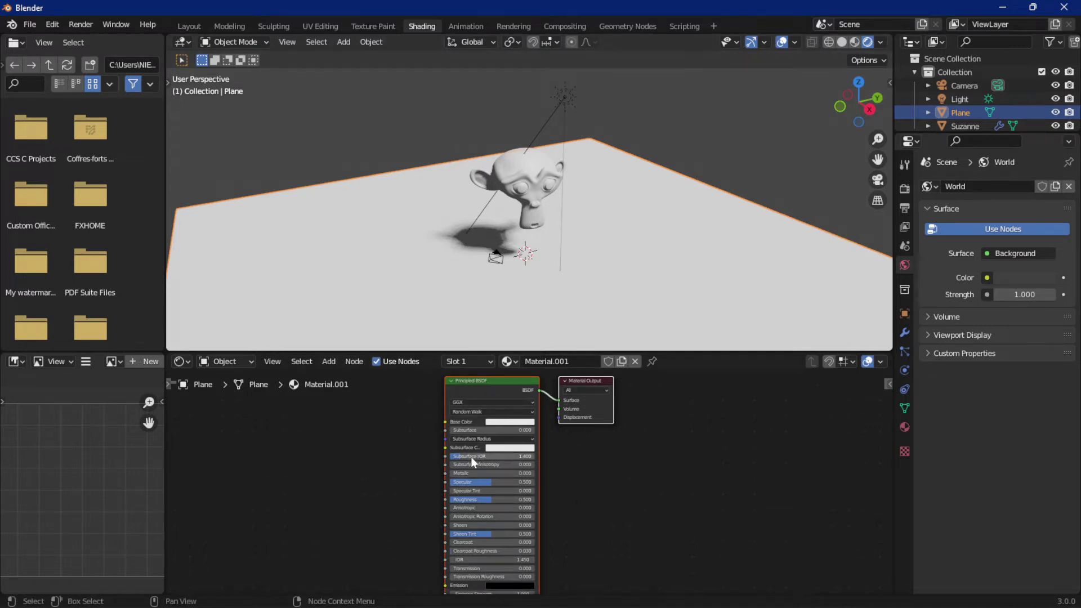
scroll(396, 483, "left", 3)
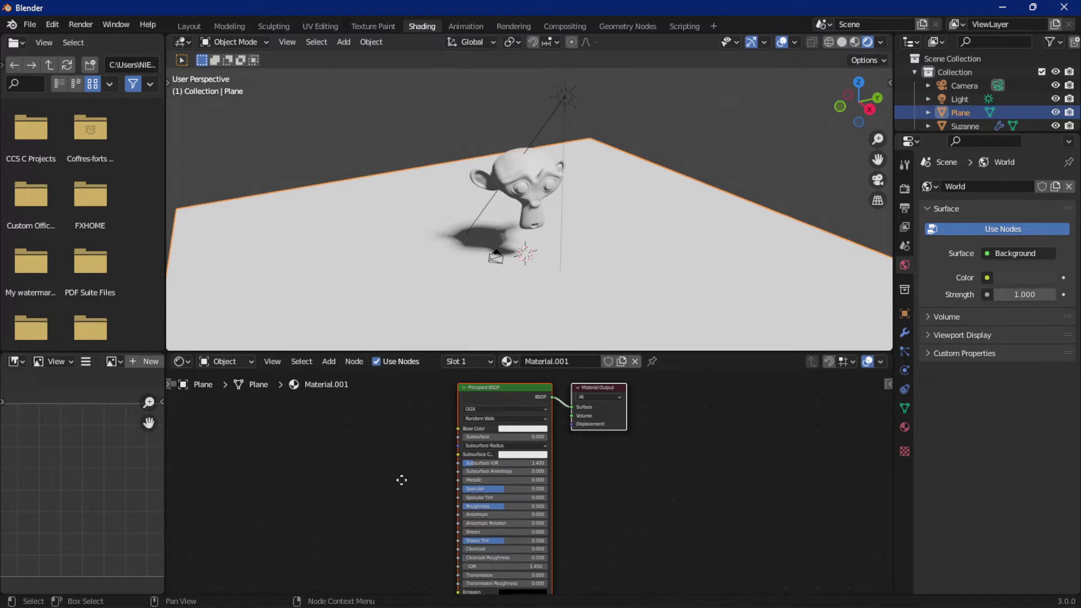
left_click(504, 405)
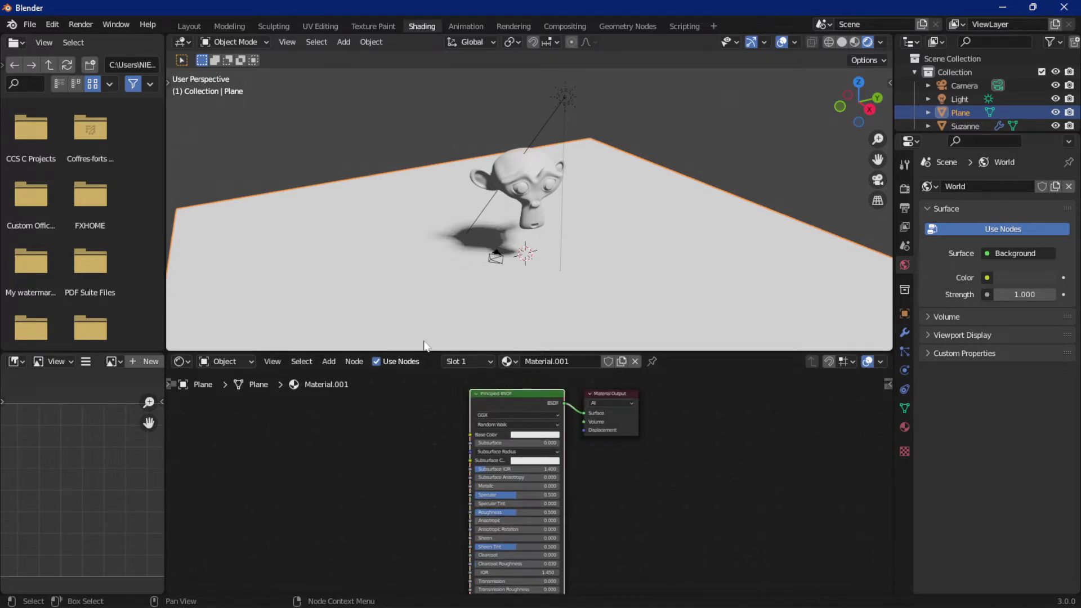
left_click(321, 361)
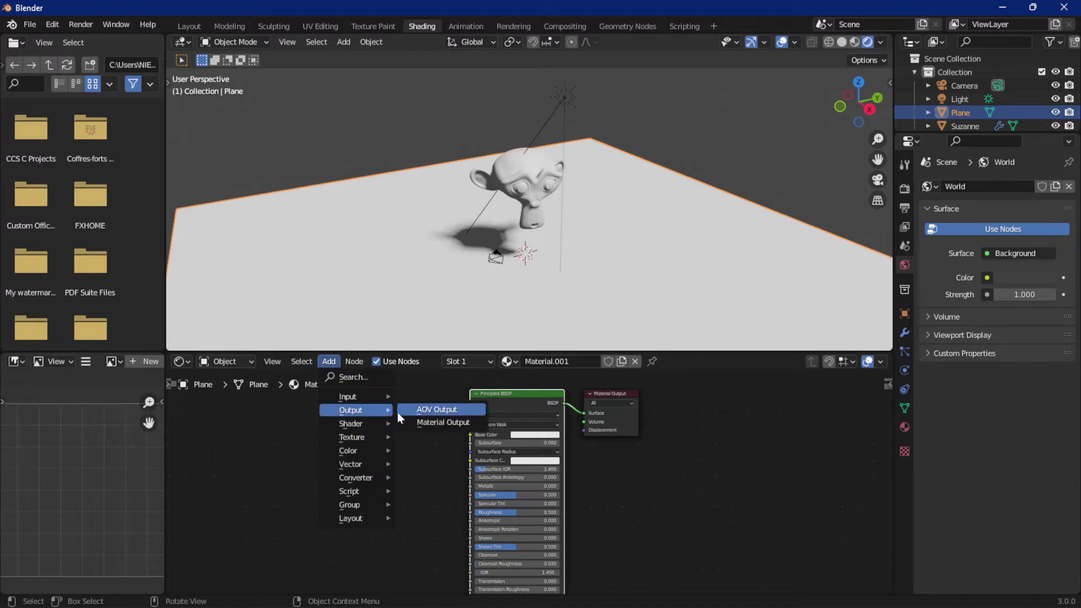
mouse_move(350, 423)
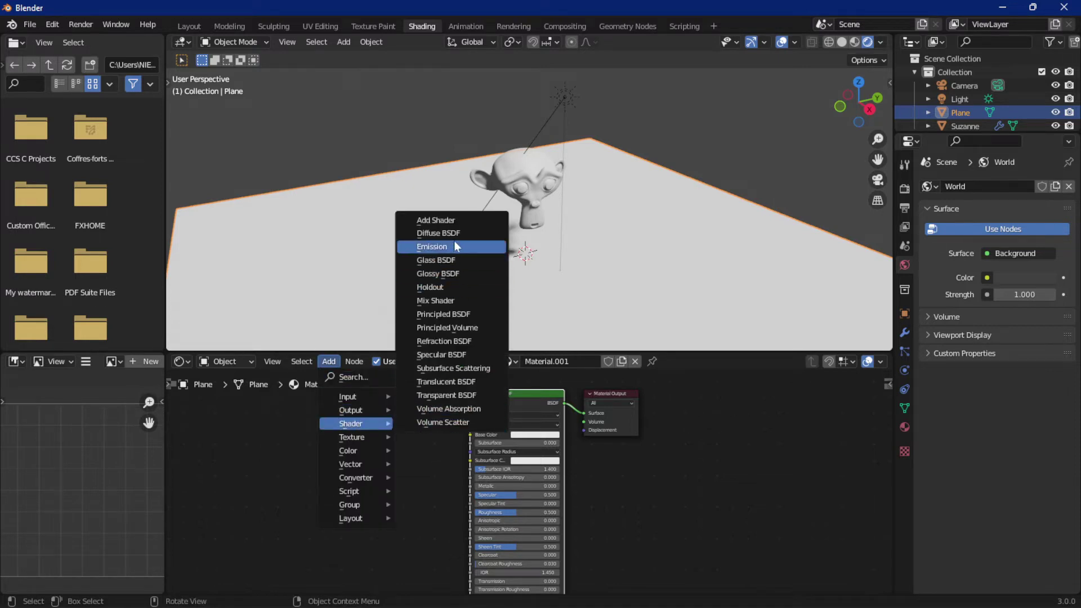
left_click(470, 232)
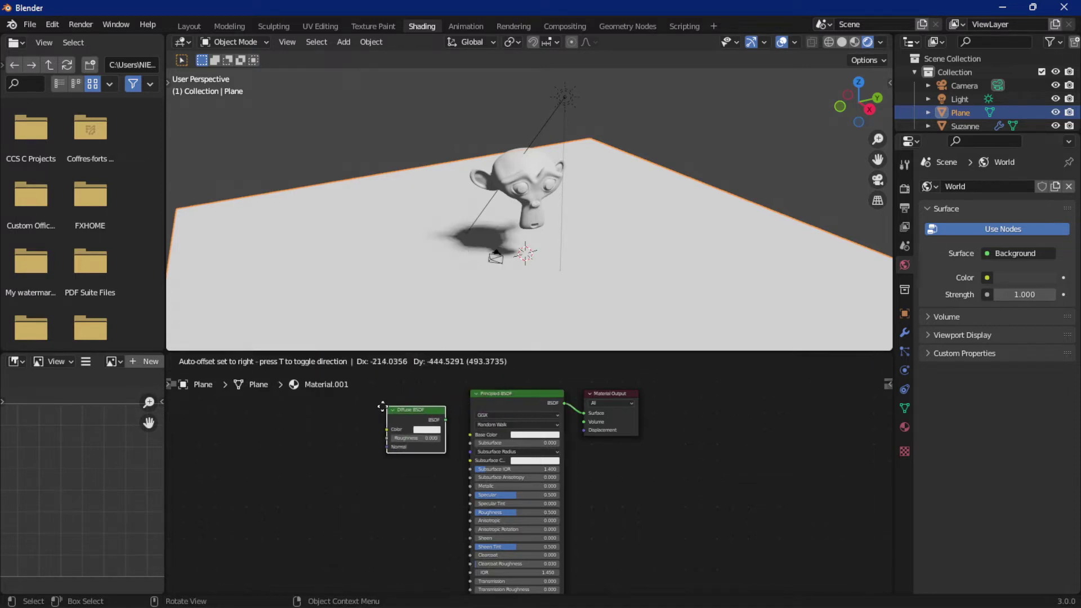
left_click(404, 425)
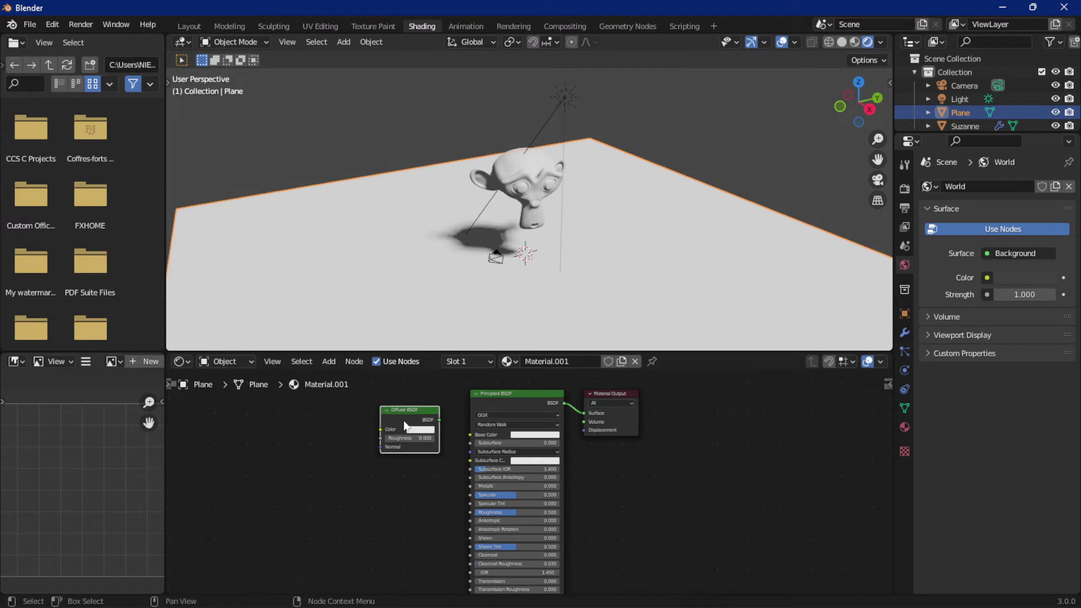
left_click(532, 395)
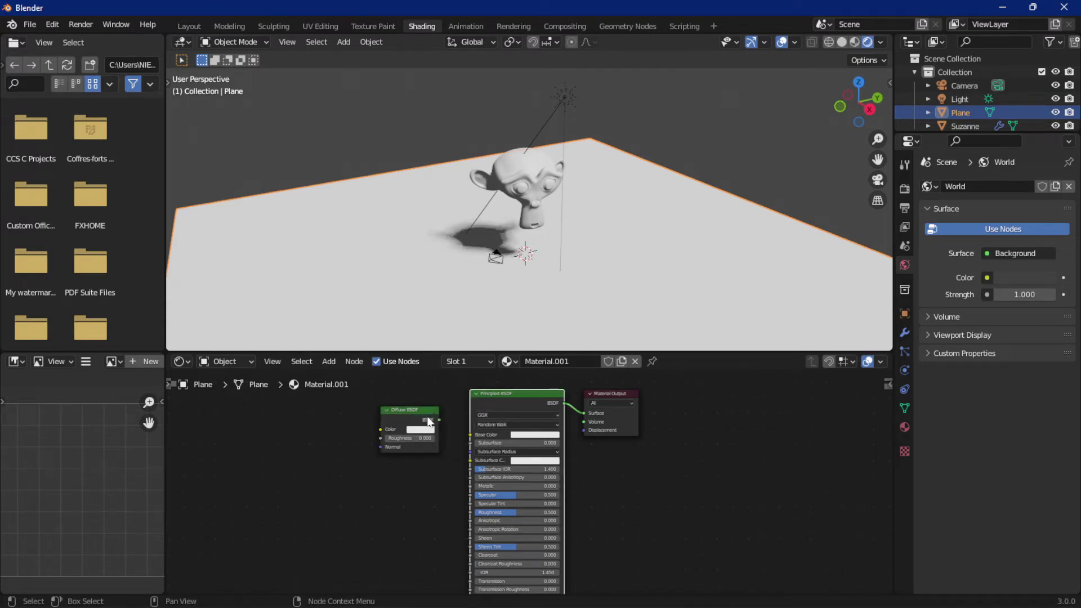
key("x")
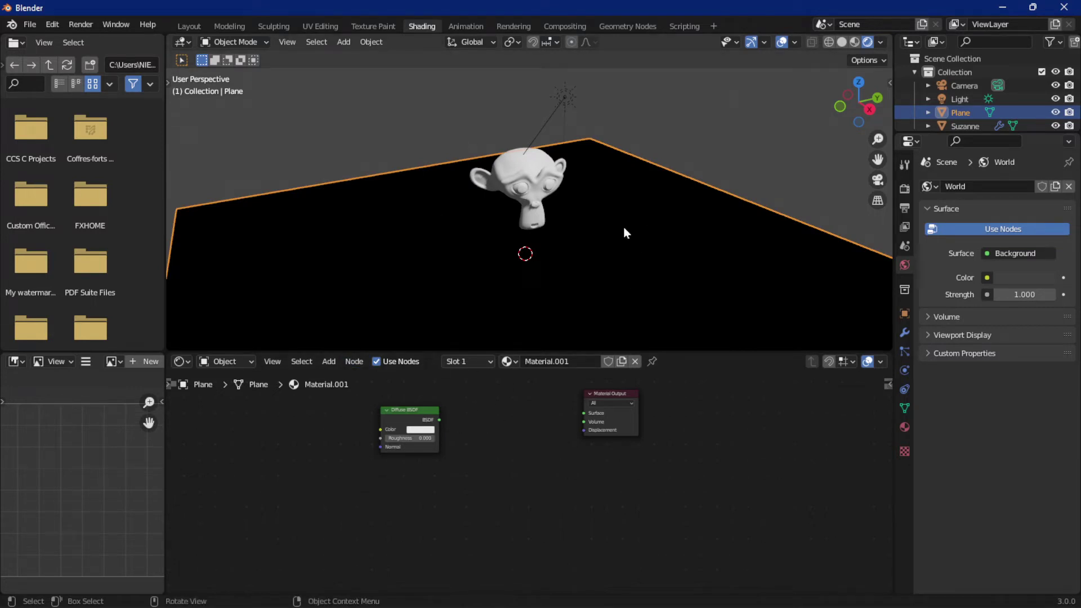
left_click(633, 363)
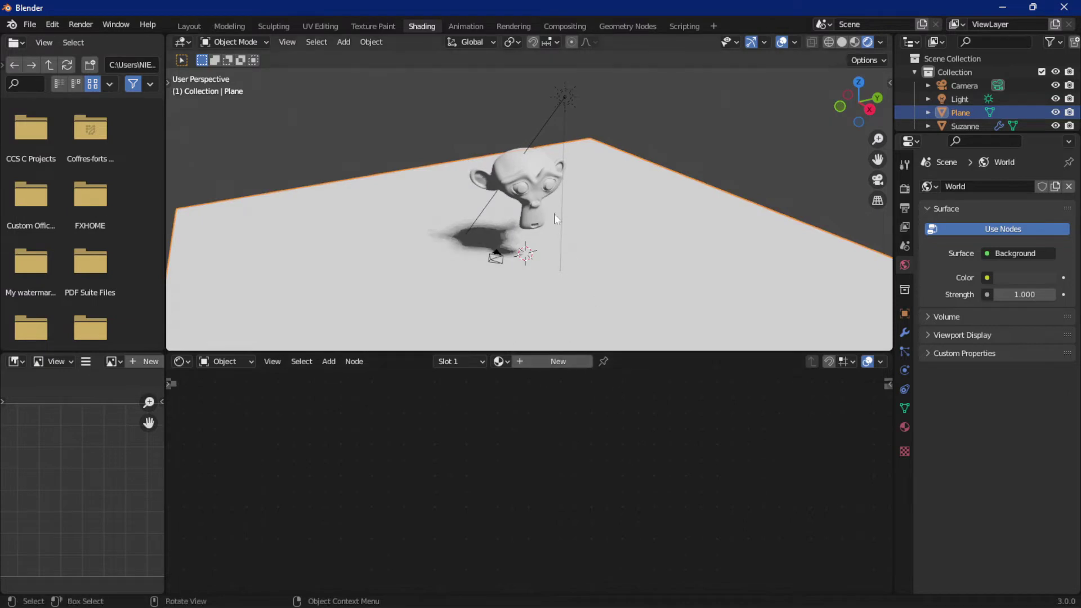
- Select Suzanne and create a new material for her
left_click(526, 147)
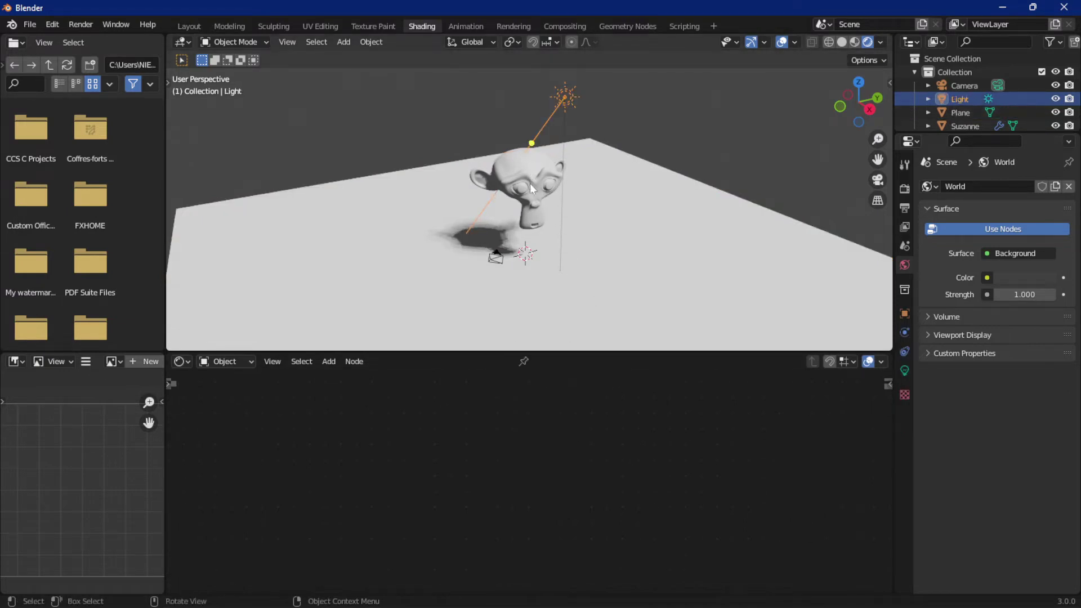
left_click(529, 184)
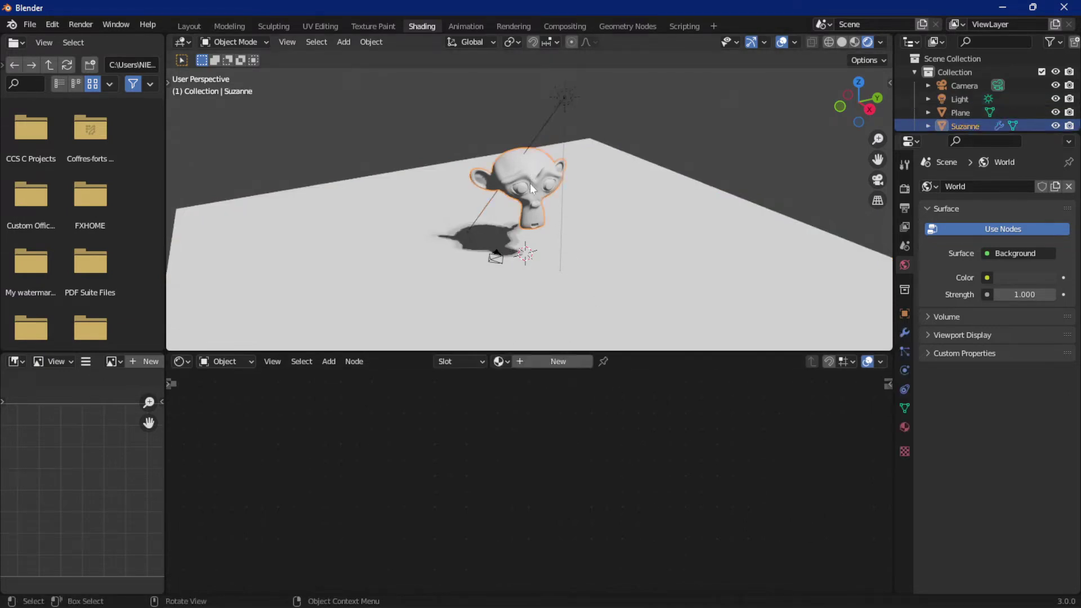
left_click(529, 183)
left_click(520, 176)
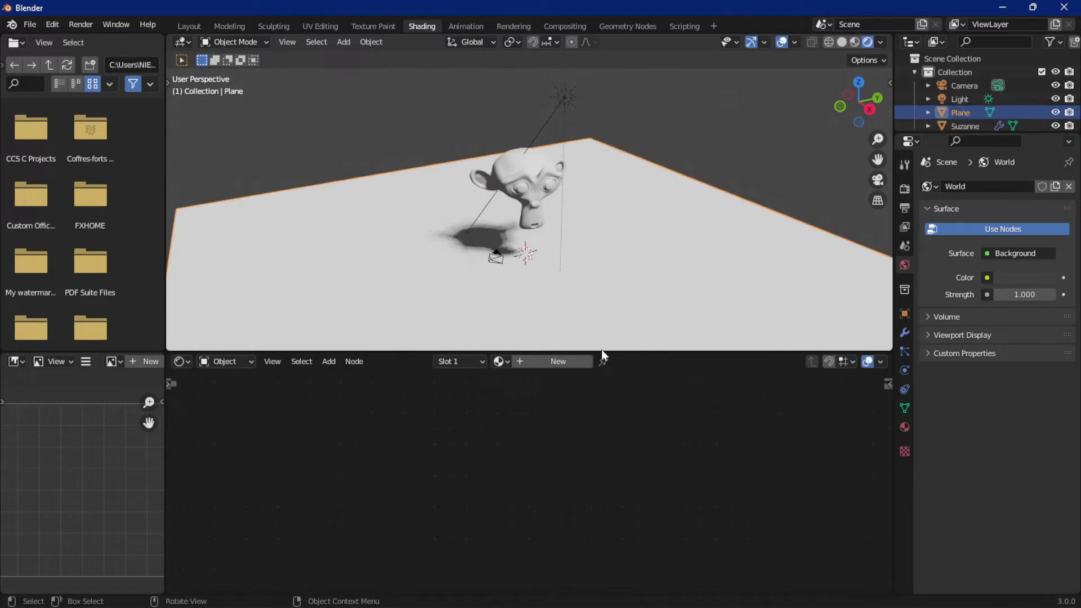
left_click(557, 361)
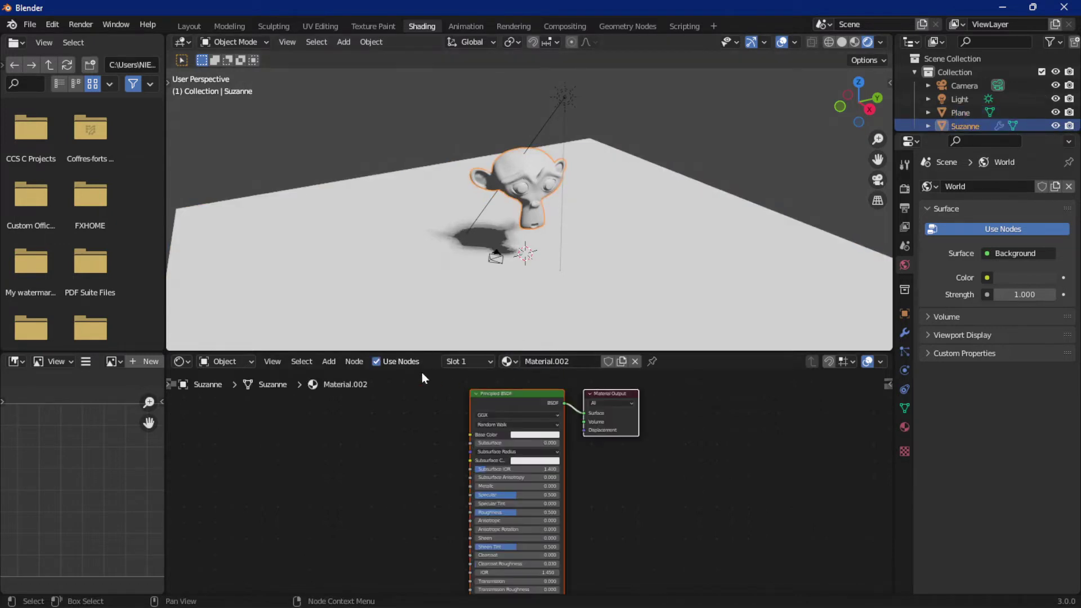
- Add a Diffuse BSDF node to the left of the Principled BSDF
left_click(329, 361)
left_click(350, 376)
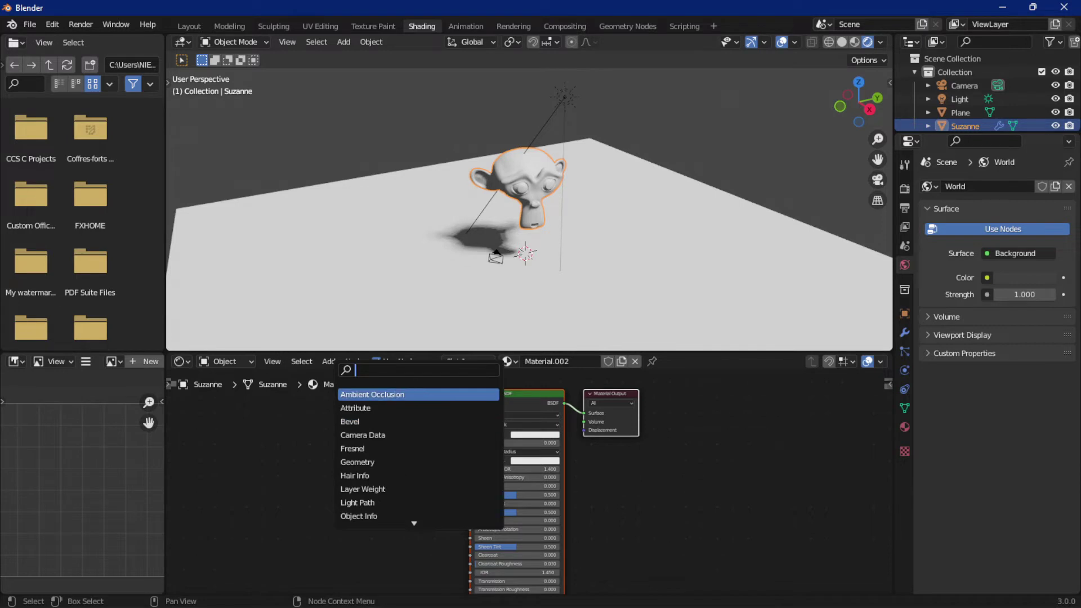
left_click(324, 359)
mouse_move(350, 423)
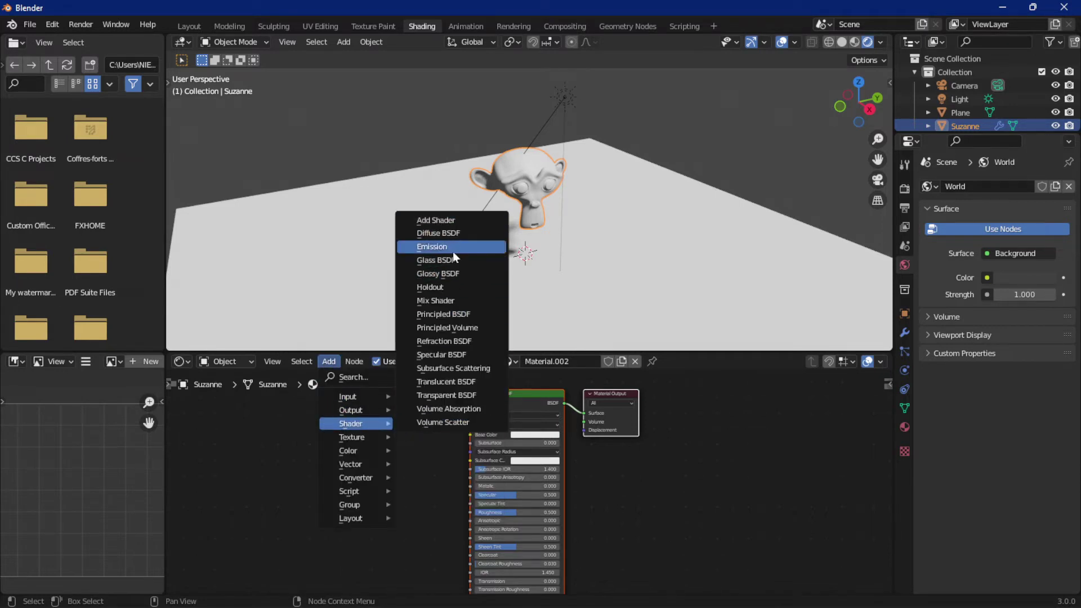
left_click(452, 234)
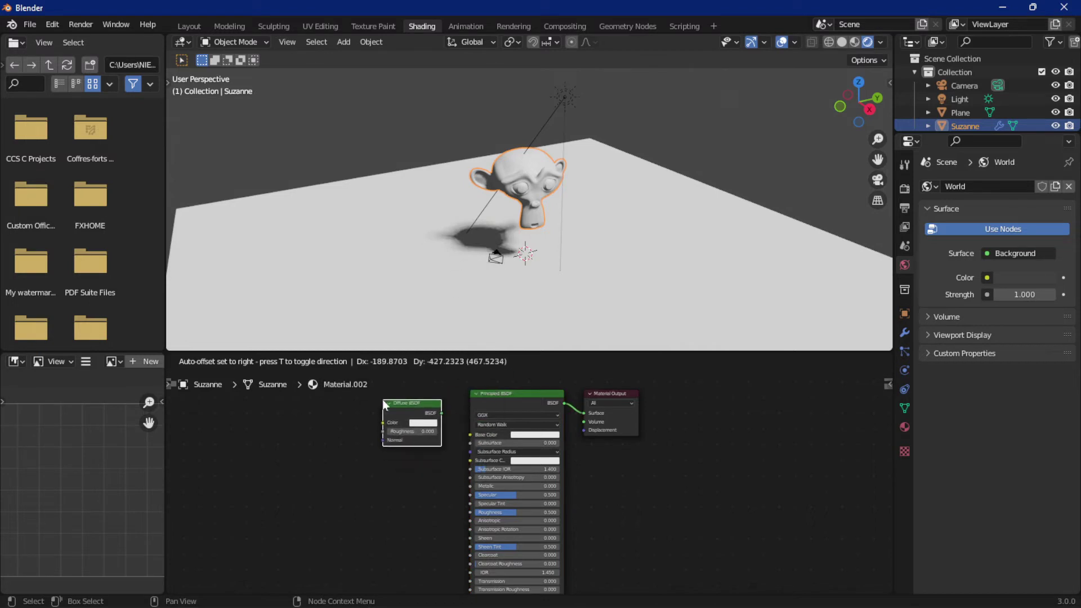
left_click(363, 386)
left_click(502, 400)
left_click(417, 404)
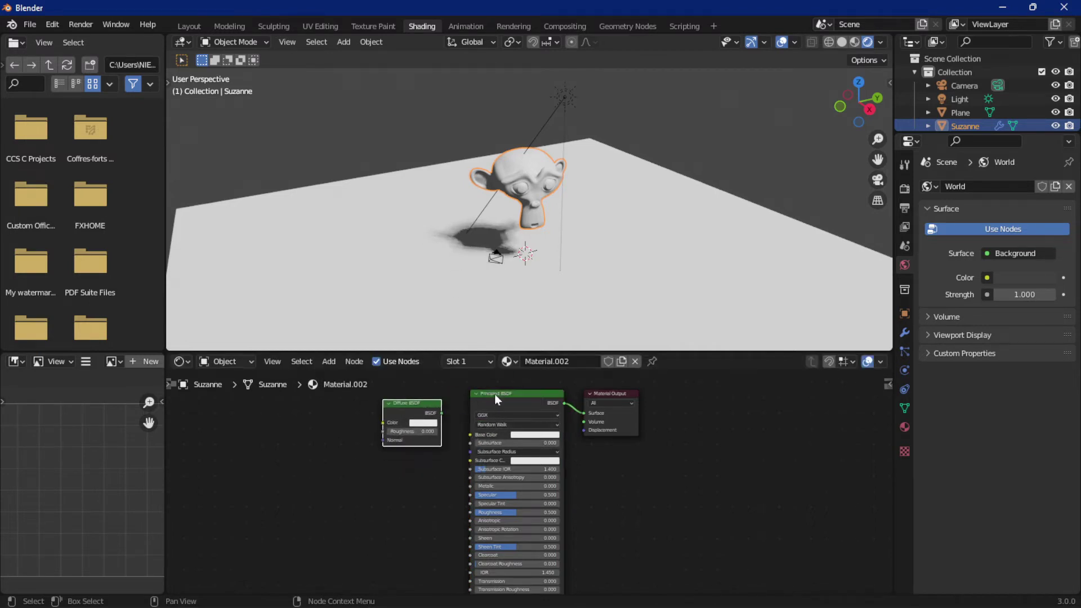
left_click(494, 394)
left_click(417, 400)
- Disconnect the Principled BSDF from the Material Output and delete it
left_click(493, 406)
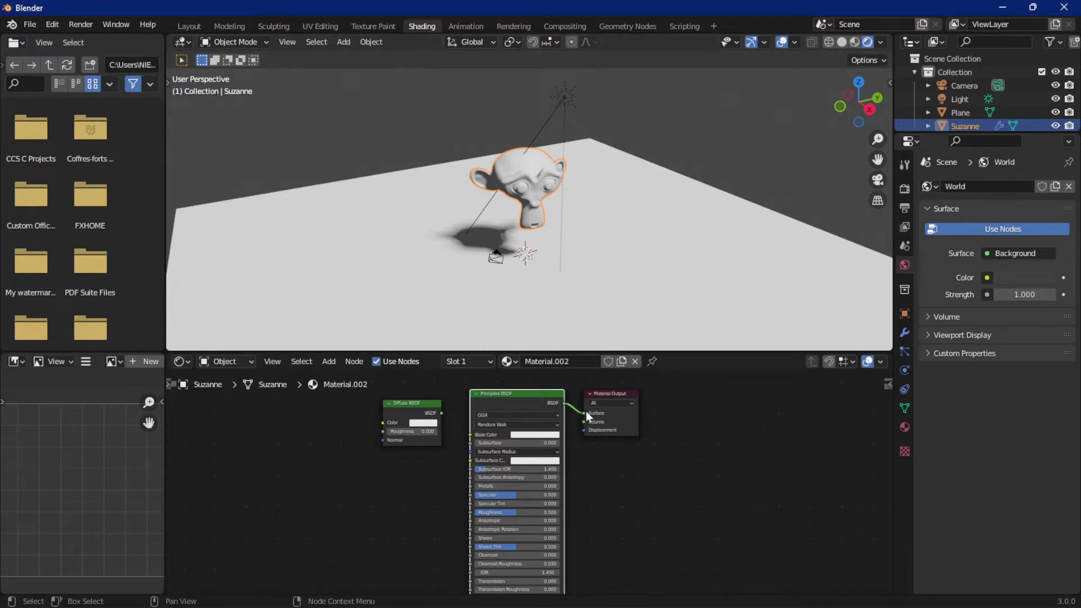
left_click_drag(585, 411, 527, 397)
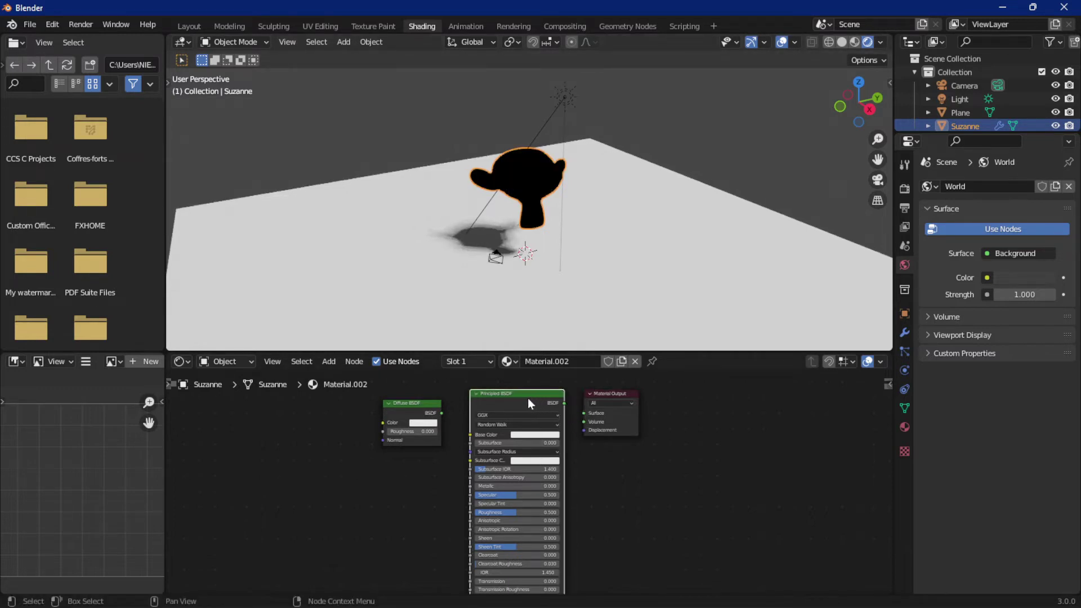
key("x")
left_click(333, 360)
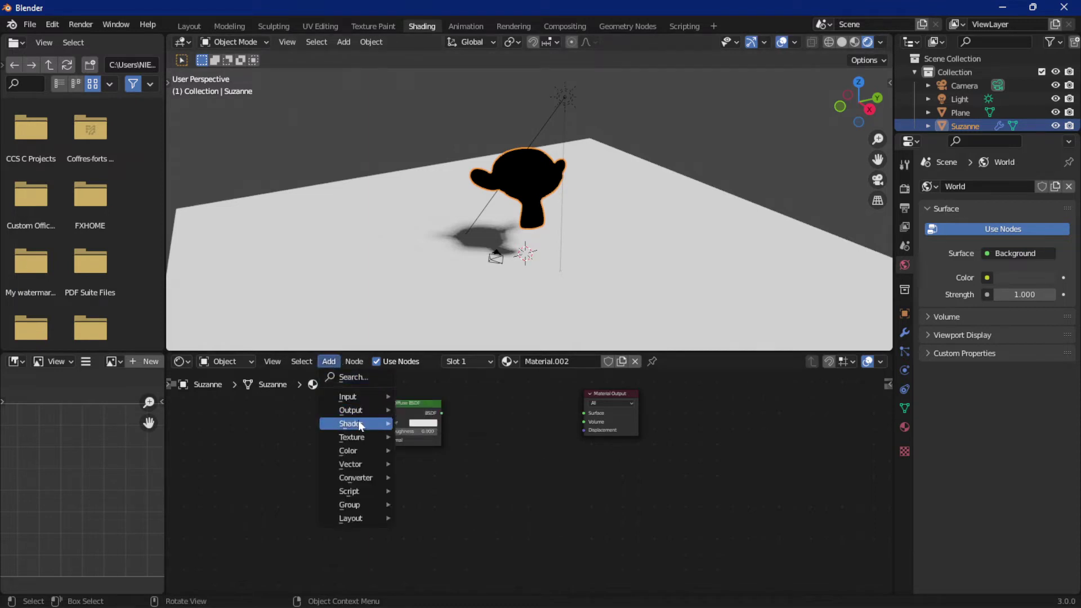
mouse_move(350, 423)
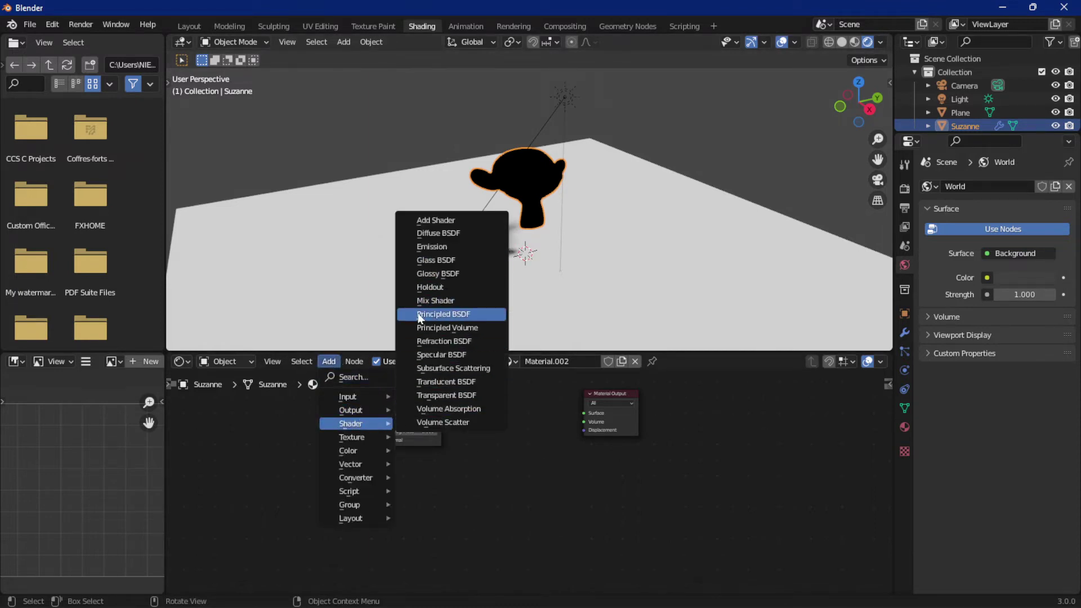
left_click(479, 314)
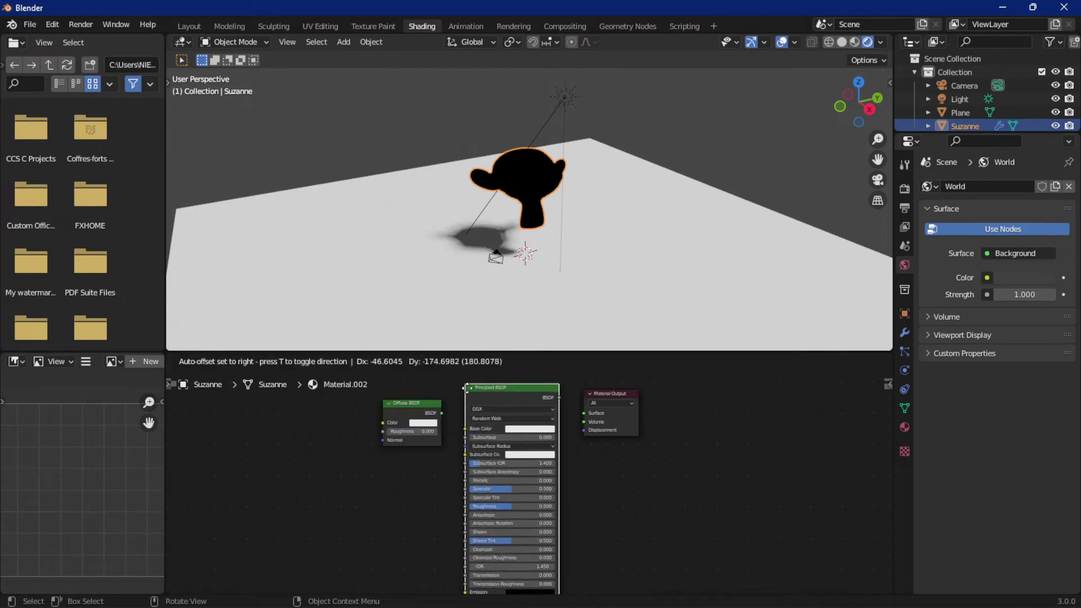
left_click(499, 406)
key("x")
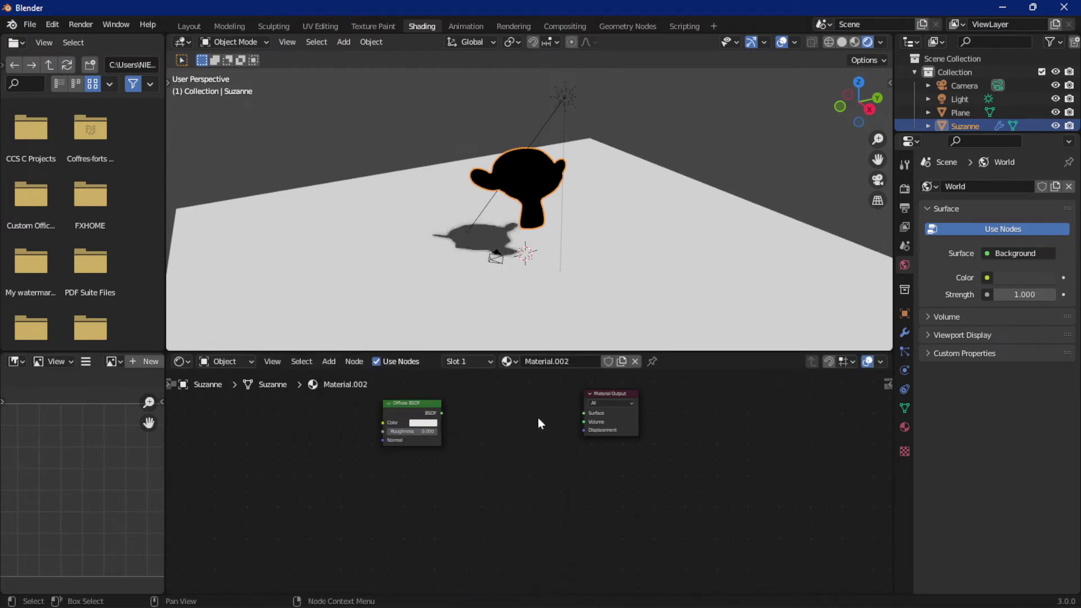
- Connect the Diffuse BSDF output to the Material Output Surface input
left_click_drag(402, 403, 512, 403)
scroll(536, 428, "up", 1)
scroll(537, 428, "up", 2)
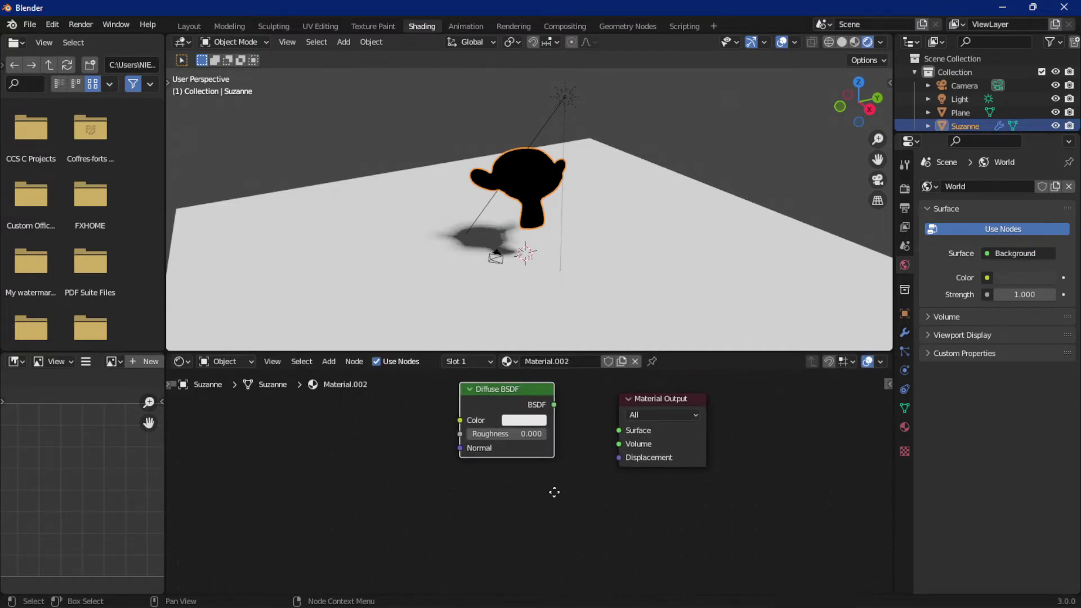
middle_click_drag(521, 405, 512, 462)
left_click_drag(493, 402, 449, 414)
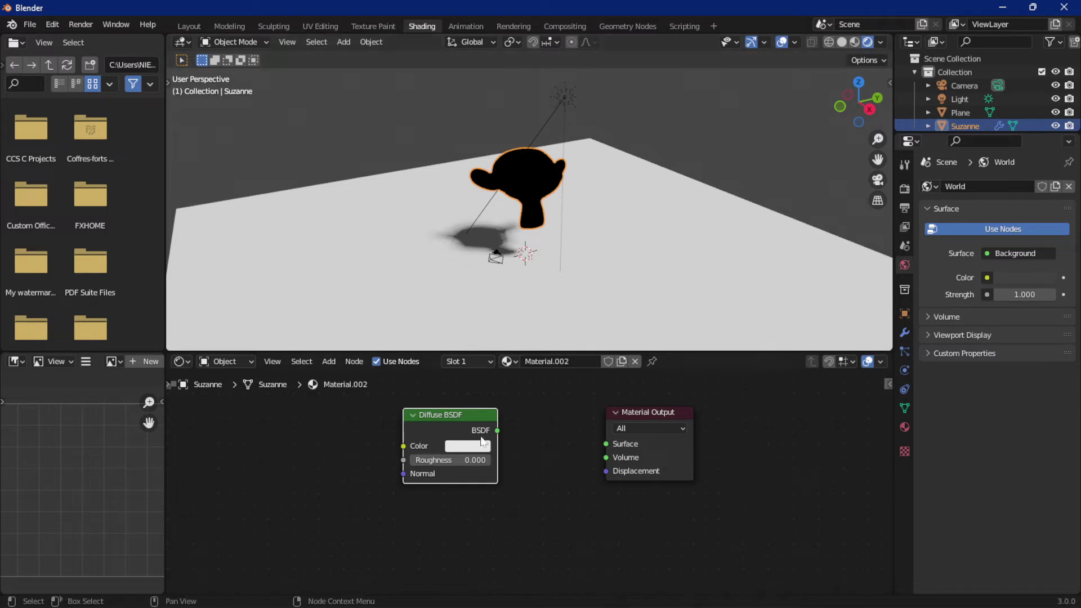
mouse_move(497, 430)
left_mouse_down()
mouse_move(549, 424)
mouse_move(606, 444)
left_mouse_up()
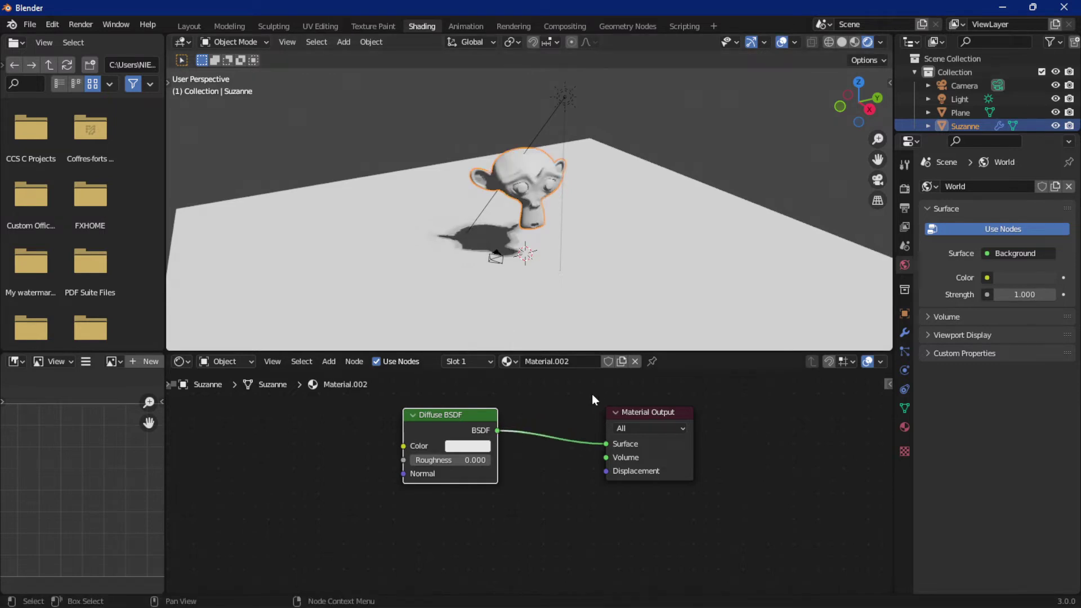
scroll(548, 212, "up", 4)
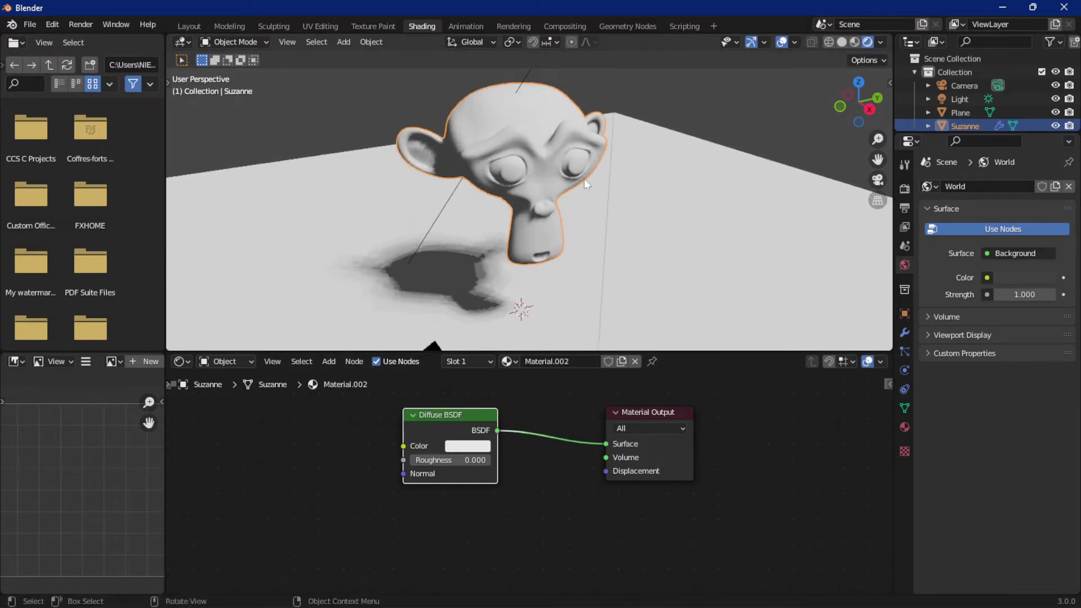
- Give the Diffuse BSDF colour a pale light tint
middle_click_drag(415, 200, 531, 232)
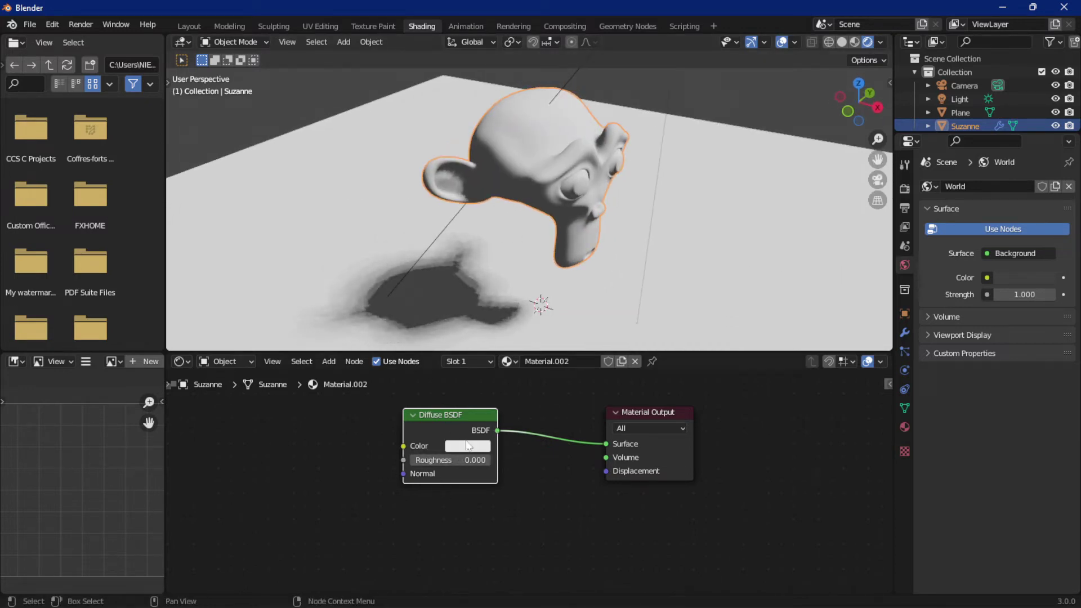
left_click(467, 446)
mouse_move(509, 314)
left_mouse_down()
mouse_move(493, 326)
mouse_move(493, 312)
left_mouse_up()
- Try Diffuse Roughness at 0.754 and 0.146, then reset it to 0.000
left_click_drag(430, 460, 476, 460)
scroll(509, 209, "up", 4)
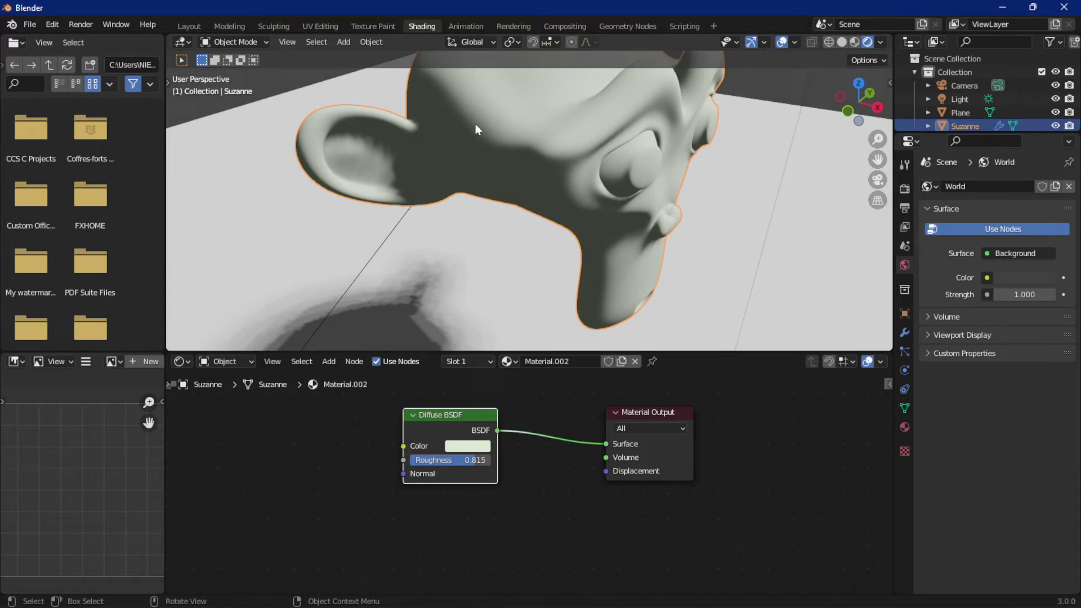
mouse_move(468, 460)
left_mouse_down()
mouse_move(421, 460)
mouse_move(489, 460)
mouse_move(410, 460)
mouse_move(489, 461)
left_mouse_up()
left_click_drag(476, 464, 410, 461)
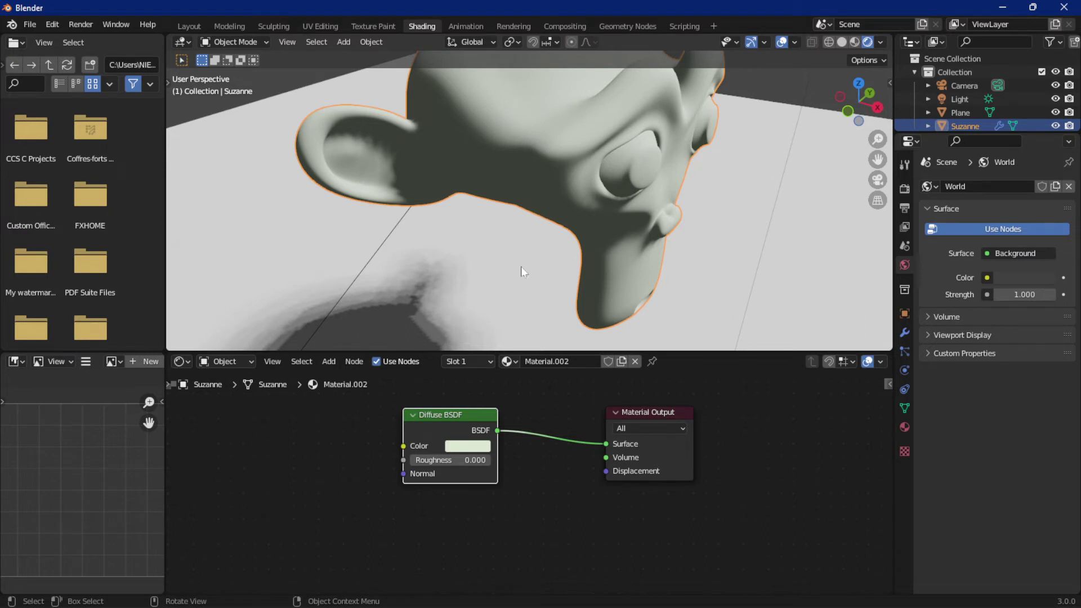
scroll(569, 130, "down", 2)
scroll(568, 131, "down", 2)
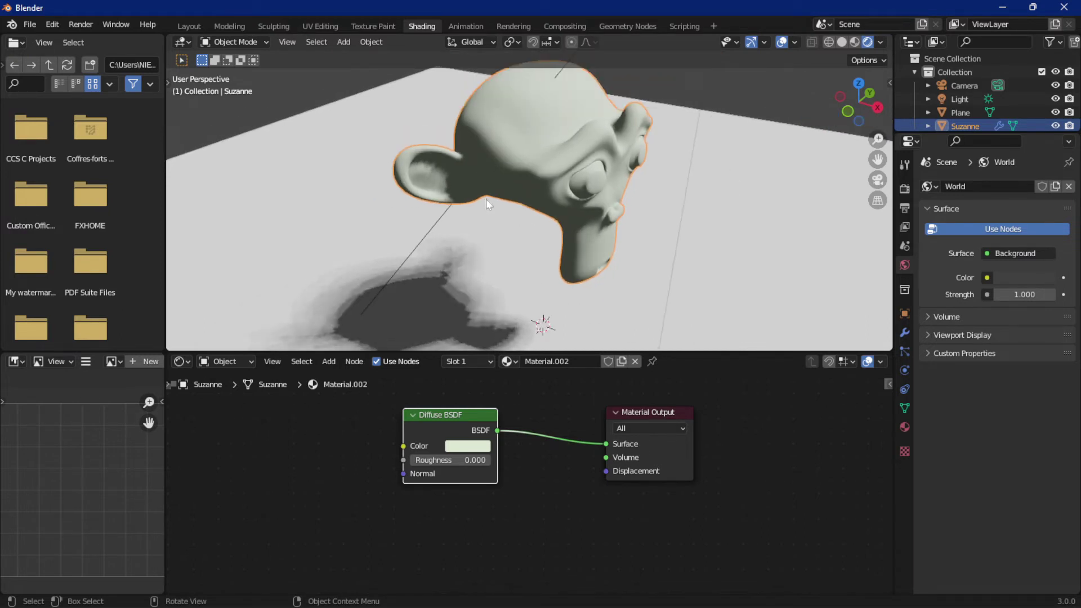
left_click_drag(463, 416, 371, 422)
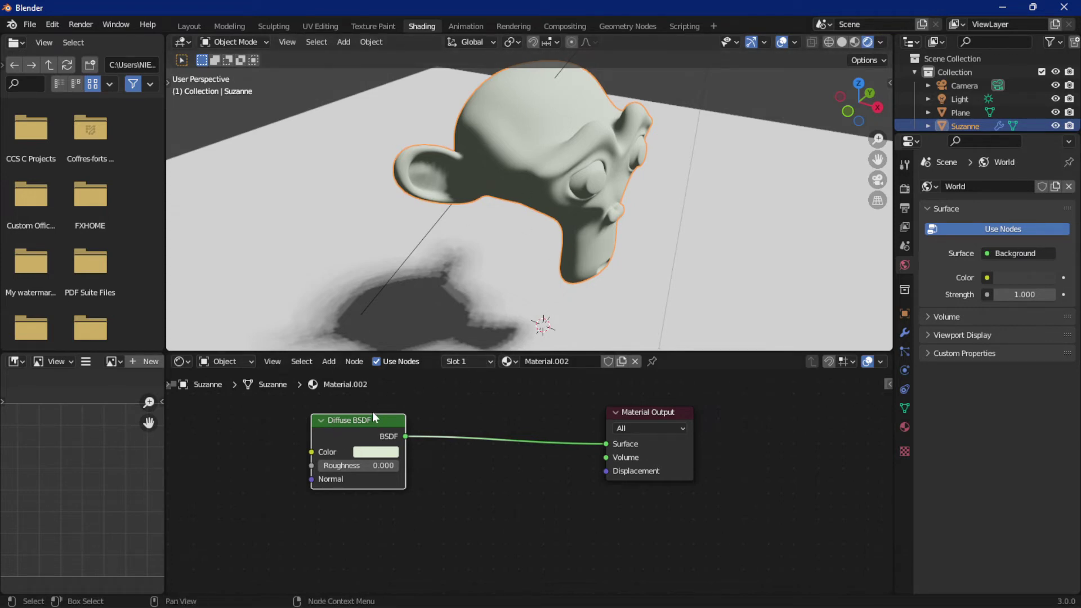
- Drop a MixRGB node onto the Diffuse-to-Output link, feeding the Diffuse BSDF into Fac
left_click_drag(365, 418, 314, 429)
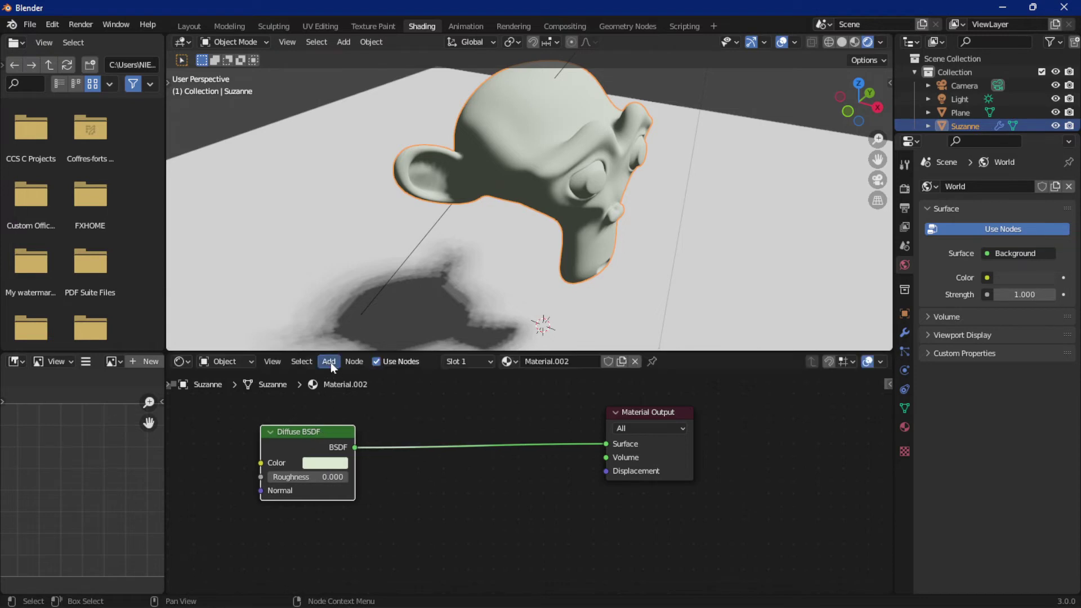
left_click(328, 361)
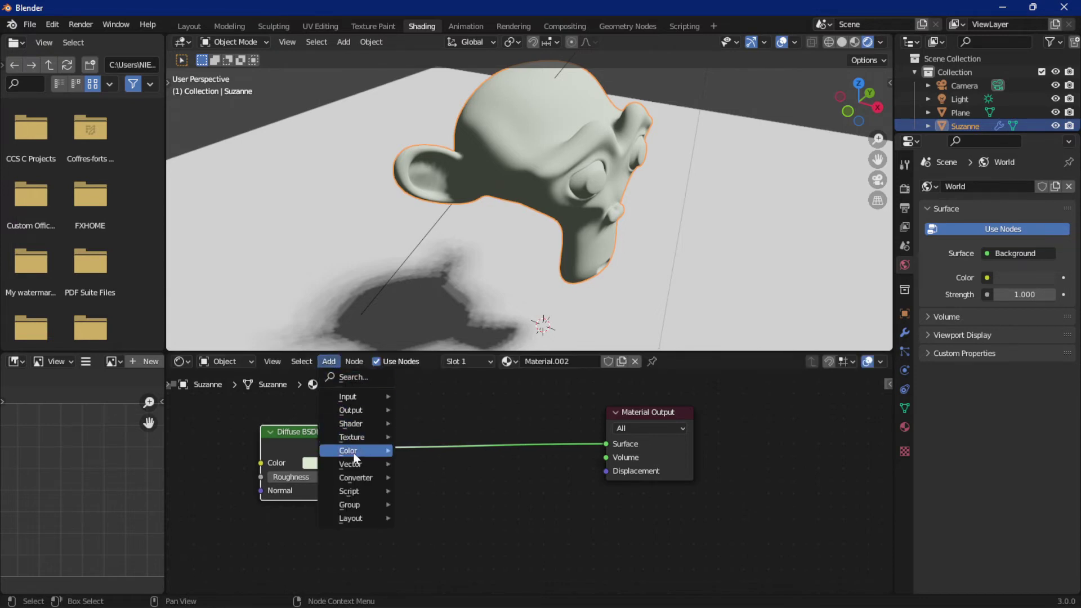
mouse_move(349, 450)
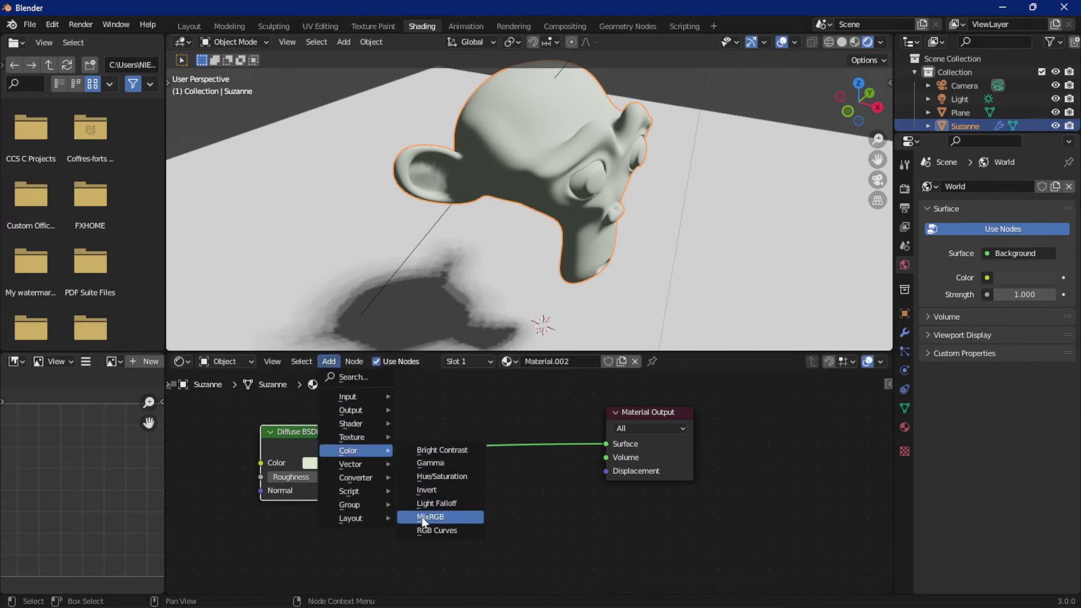
left_click(450, 515)
left_click(414, 459)
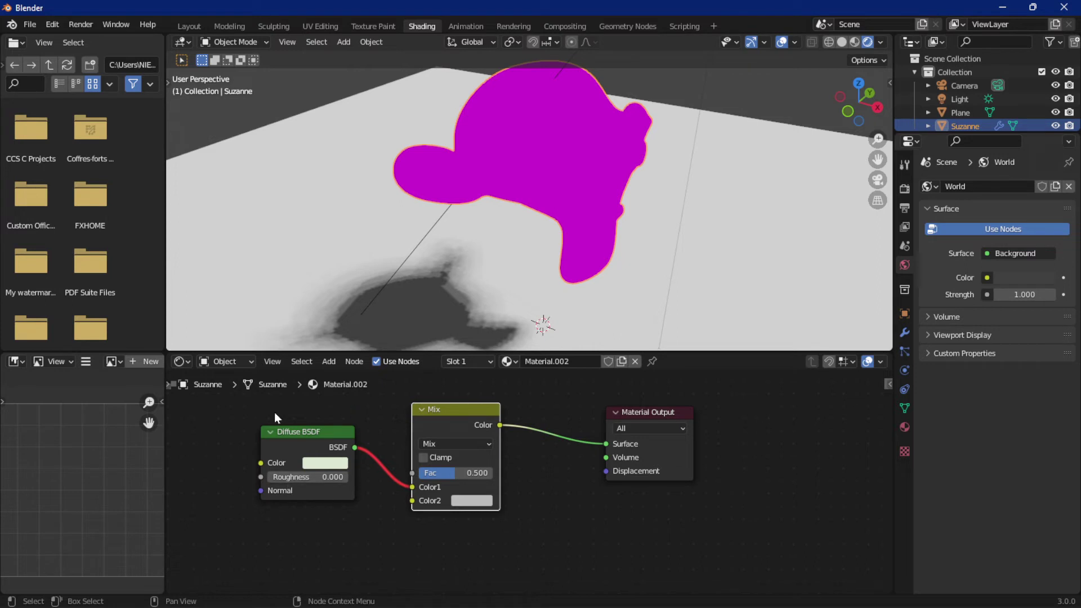
mouse_move(413, 487)
left_mouse_down()
mouse_move(350, 477)
mouse_move(411, 474)
left_mouse_up()
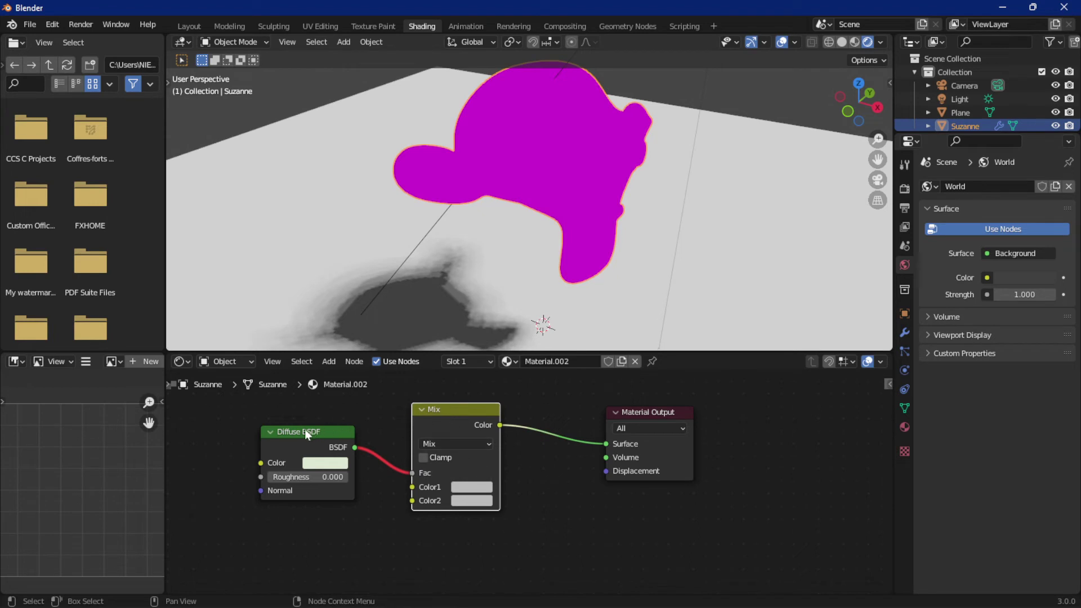
- Rearrange the Diffuse BSDF and Mix nodes in the node editor
left_click_drag(308, 433, 263, 430)
left_click_drag(445, 413, 377, 421)
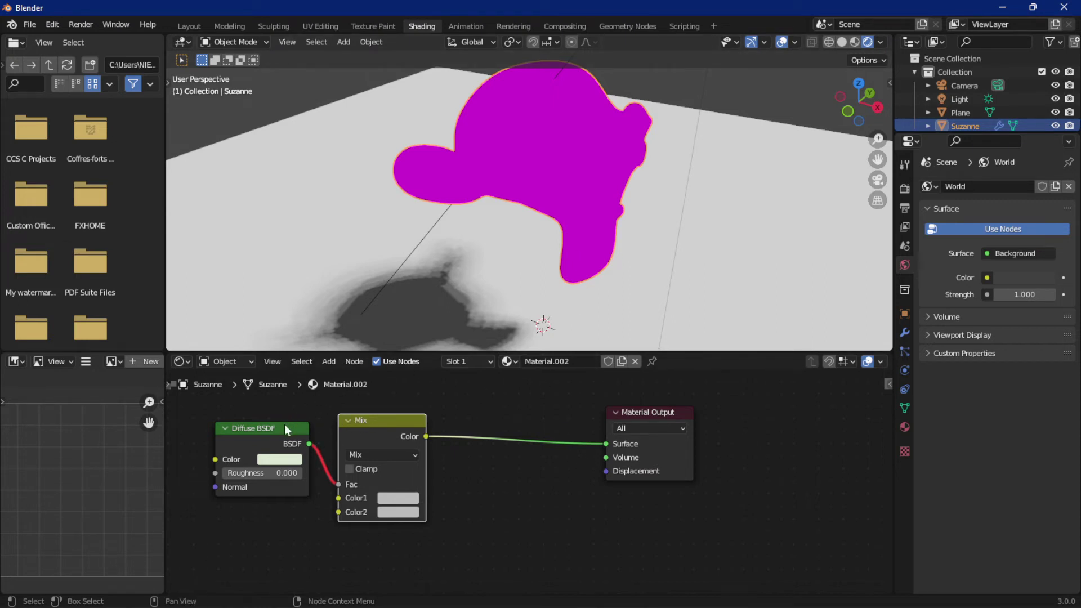
left_click_drag(285, 428, 259, 422)
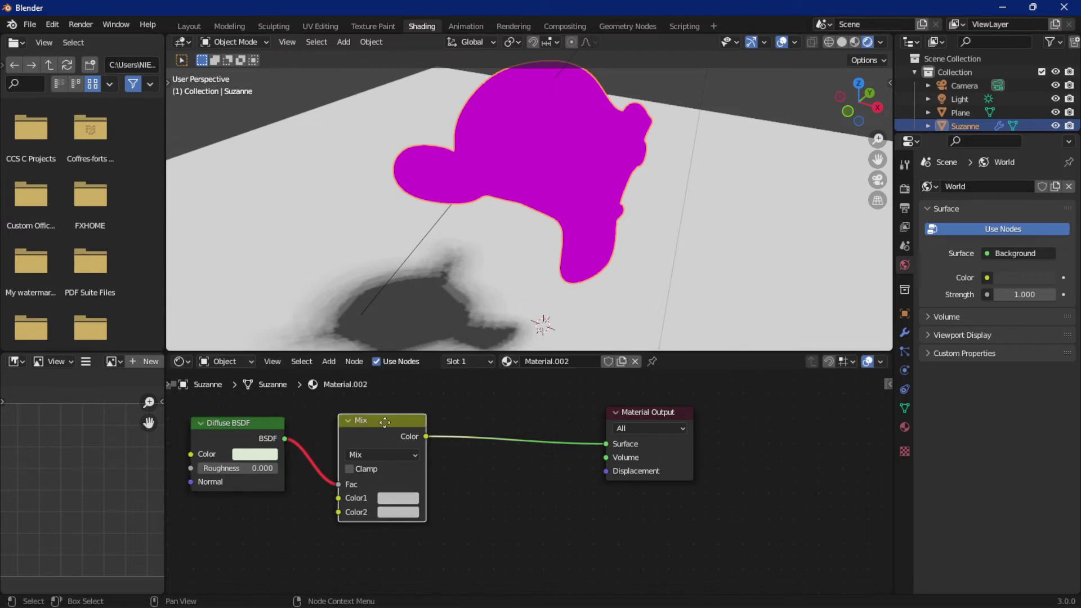
left_click_drag(369, 422, 477, 426)
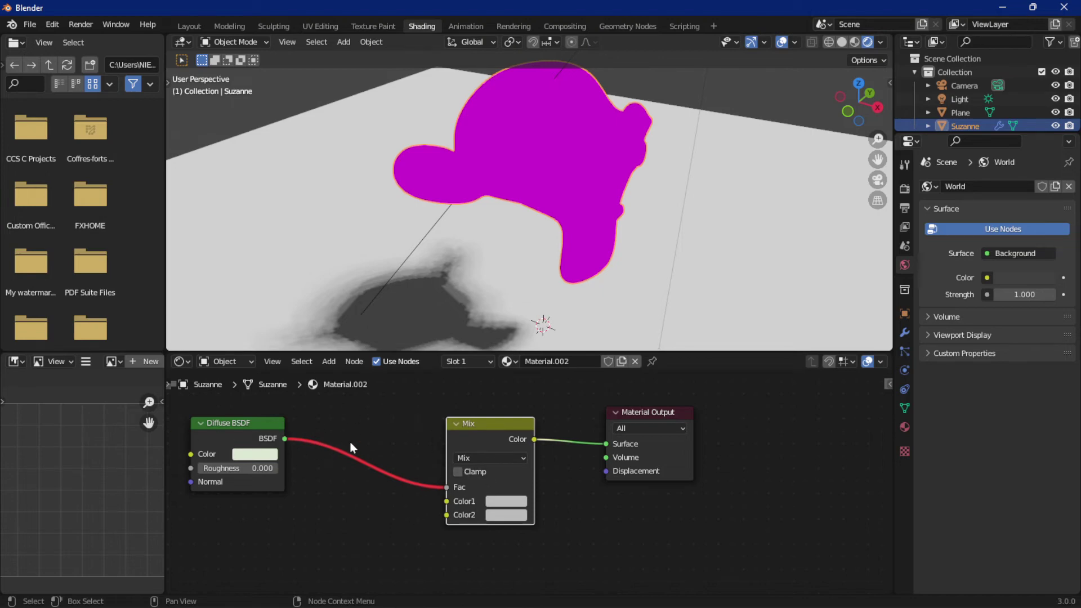
- Insert a Shader to RGB converter between the Diffuse BSDF and the Mix Fac input
left_click(326, 361)
mouse_move(356, 477)
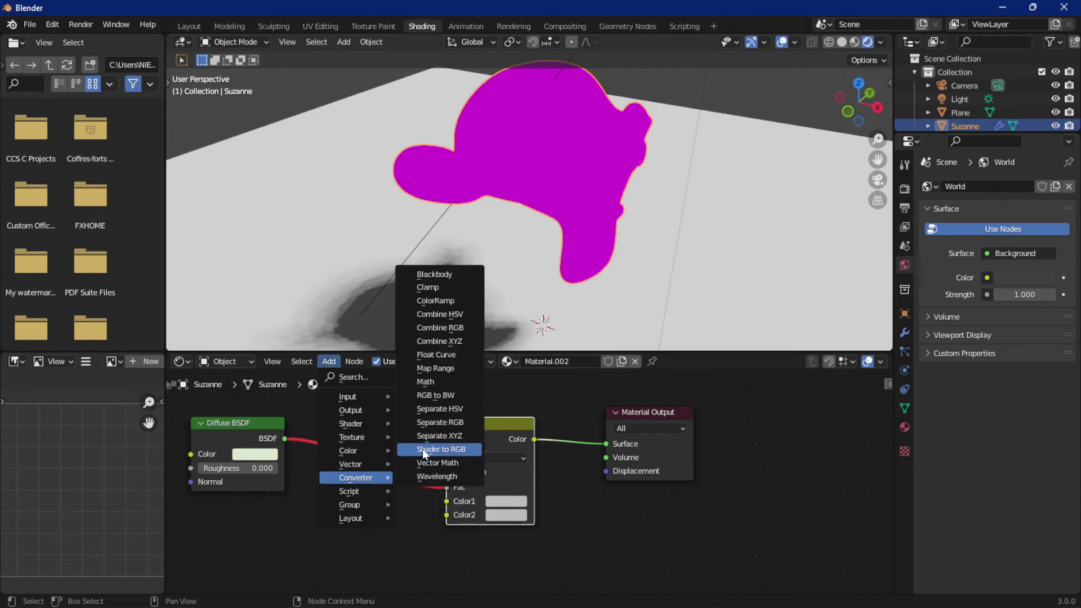
left_click(449, 451)
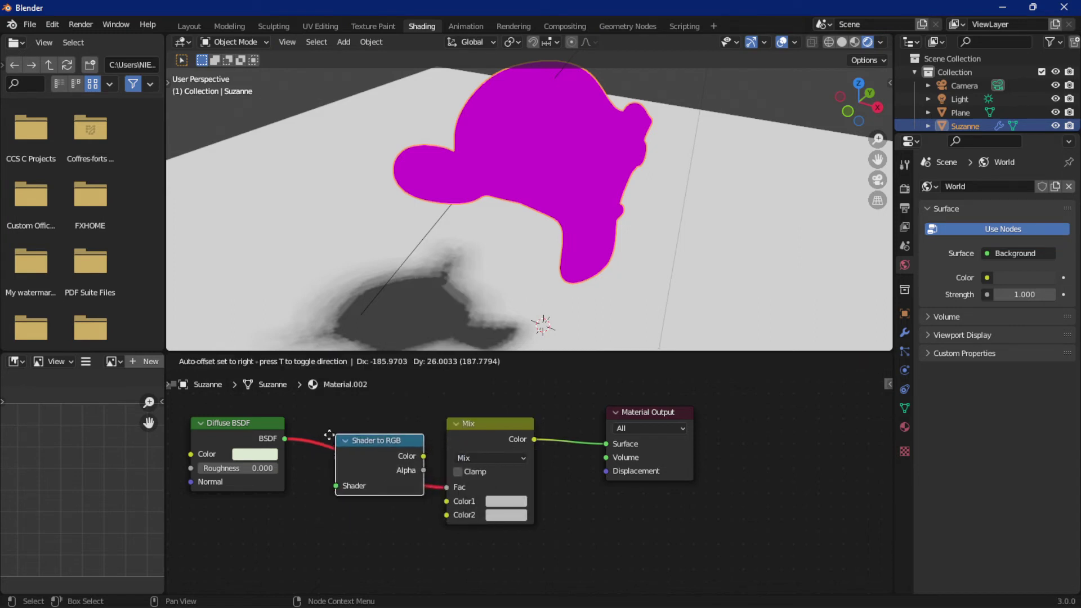
left_click(334, 440)
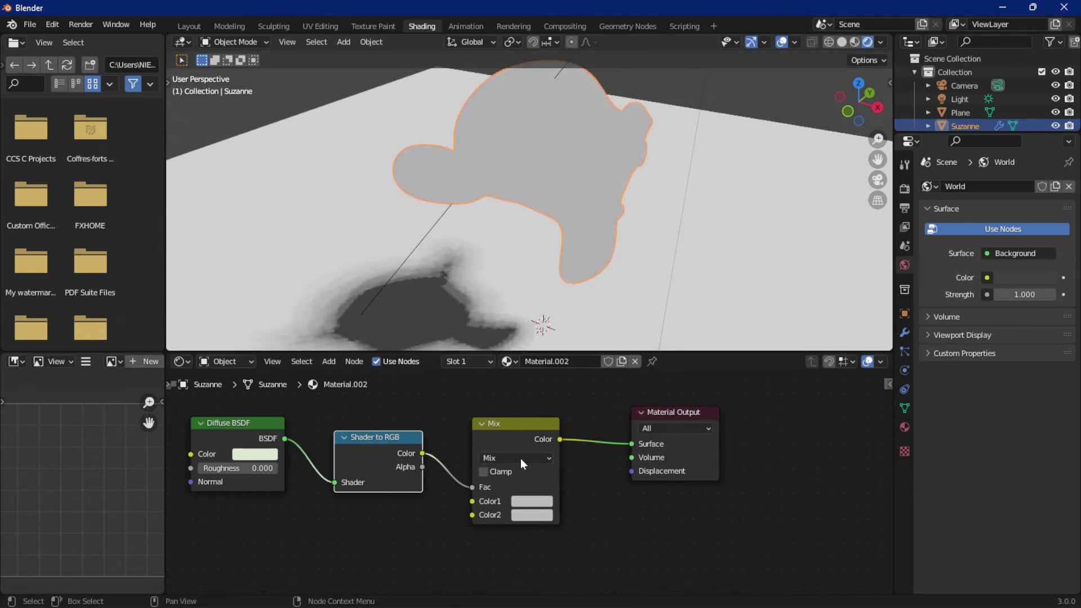
middle_click_drag(553, 172, 482, 169)
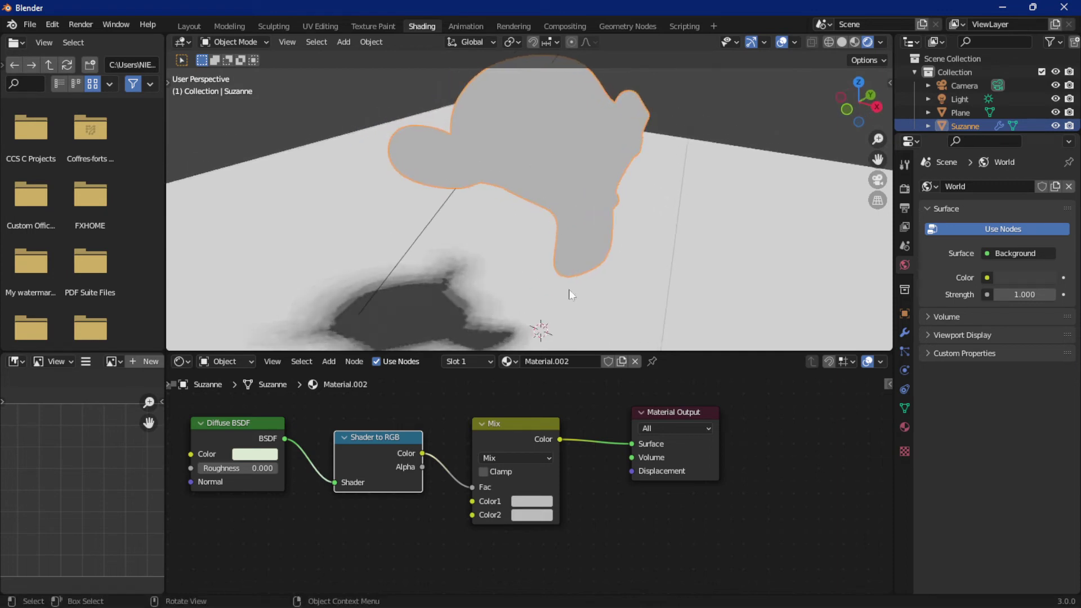
- Try the Mix node's Color2 at near black, then raise it to white
left_click(532, 519)
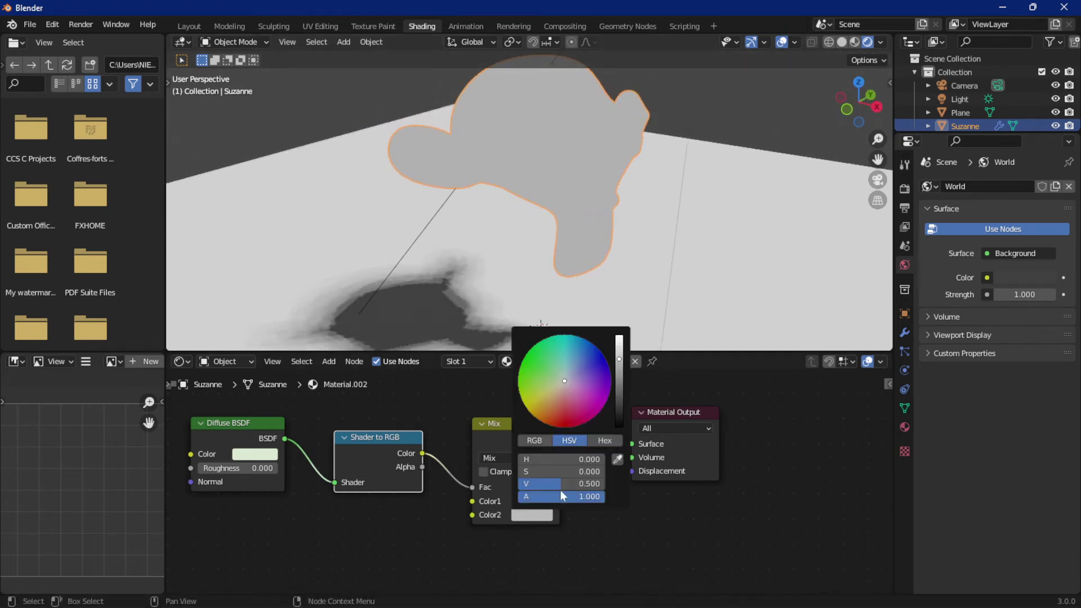
left_click_drag(619, 359, 619, 414)
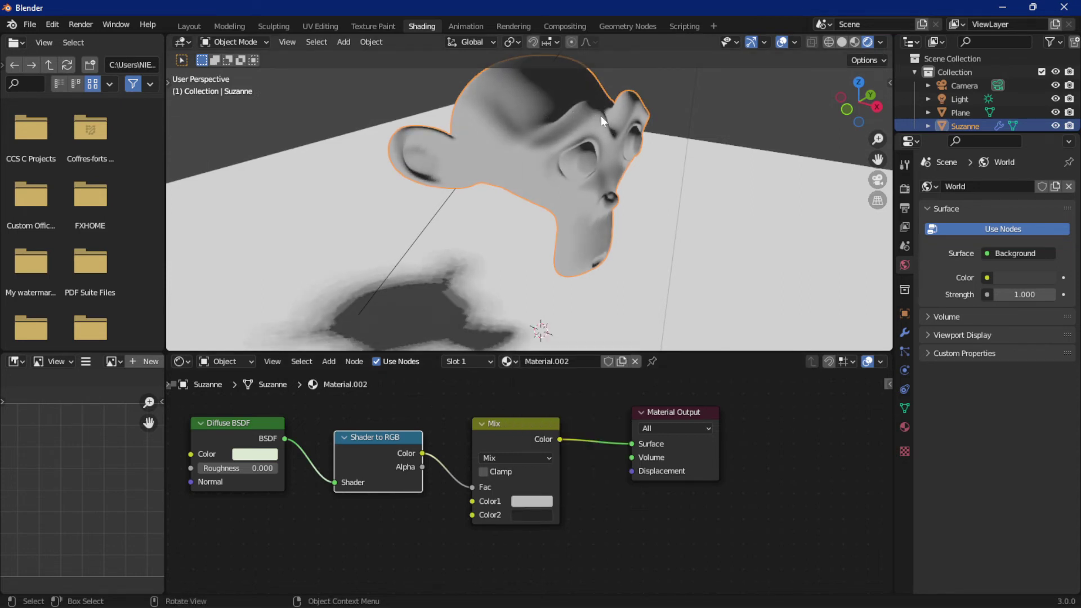
mouse_move(600, 116)
middle_mouse_down()
mouse_move(572, 130)
mouse_move(491, 109)
middle_mouse_up()
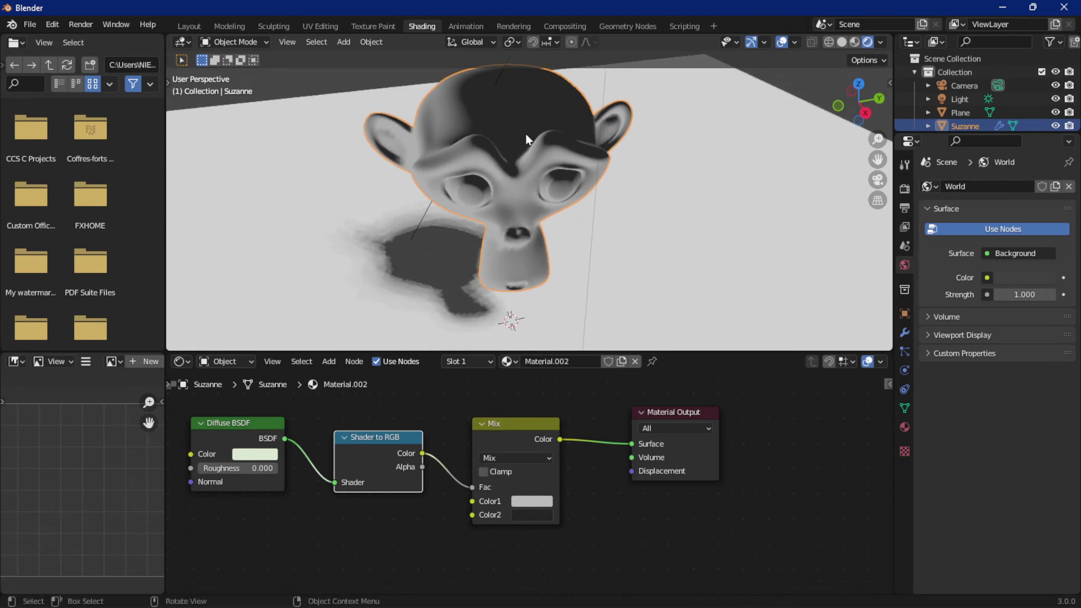
middle_click_drag(434, 163, 562, 163)
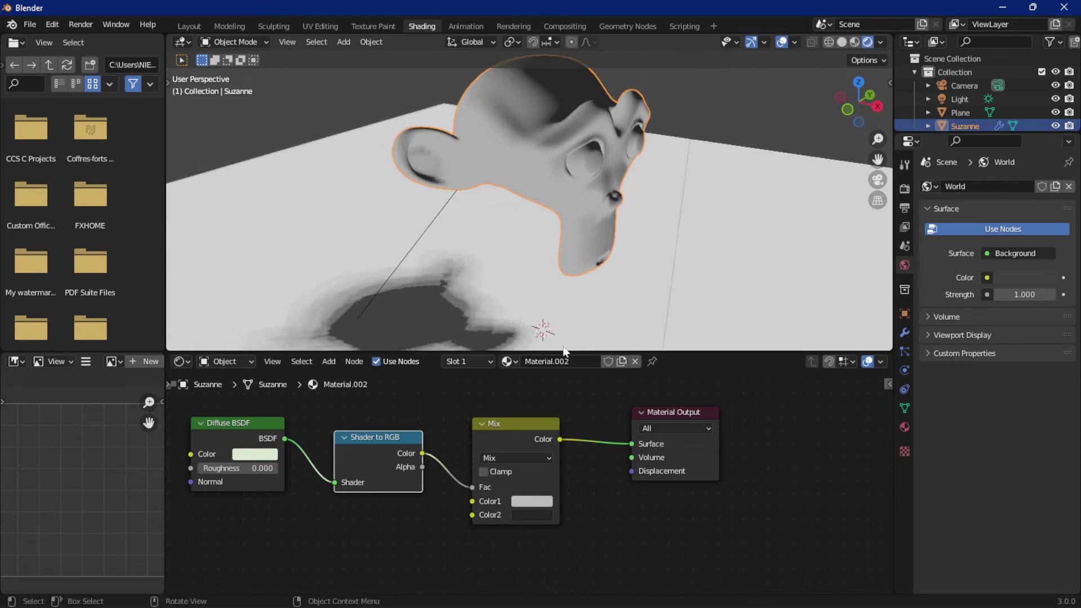
left_click(531, 514)
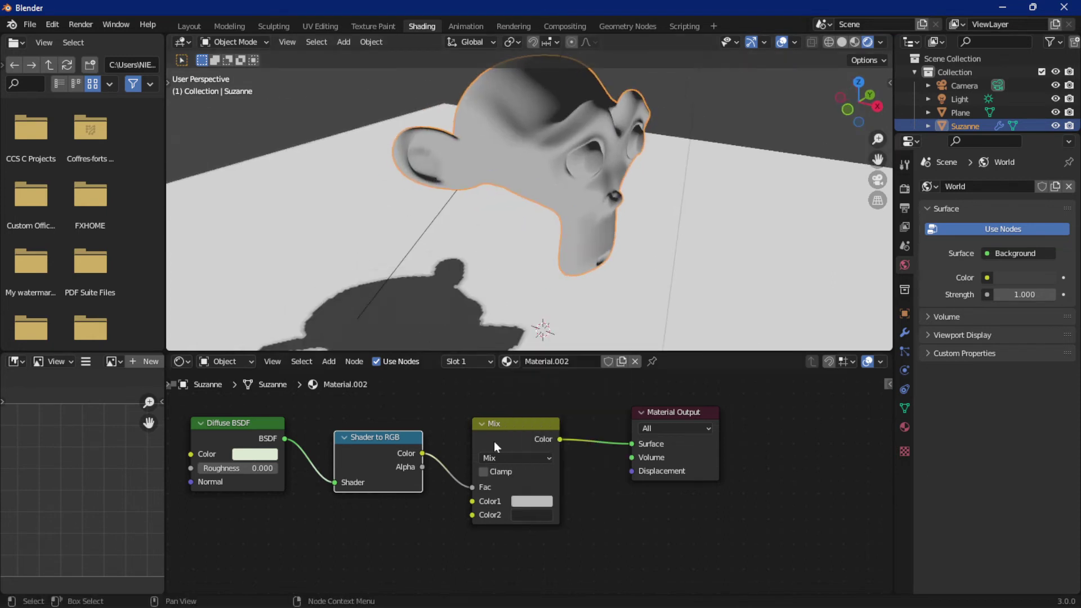
left_click(534, 514)
left_click_drag(619, 420, 619, 337)
- Set the Mix node's Color1 to purple and Color2 to yellow
left_click(531, 501)
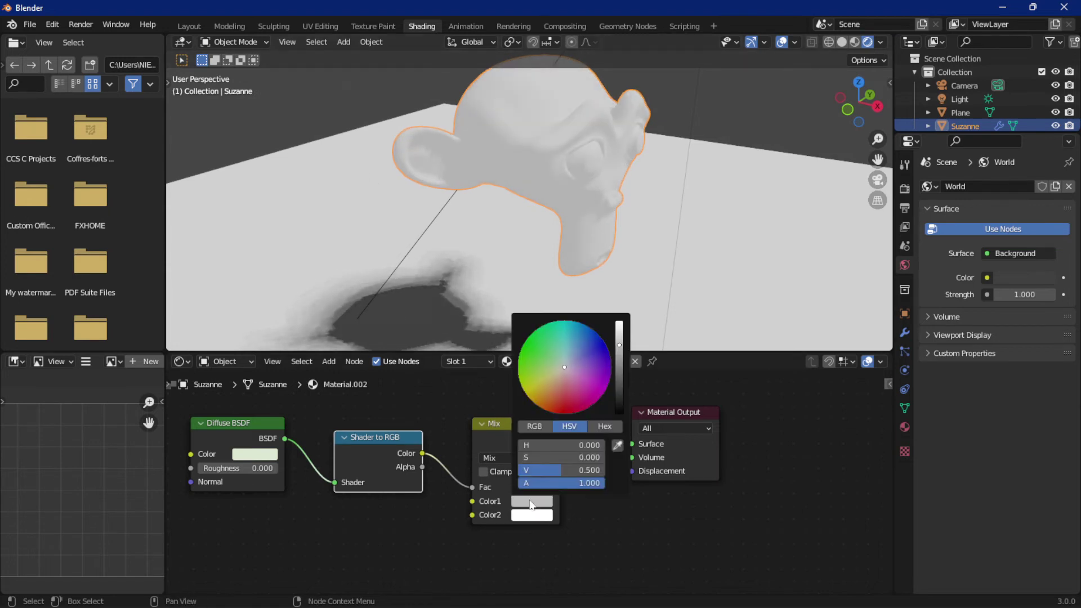
left_click_drag(619, 338, 619, 405)
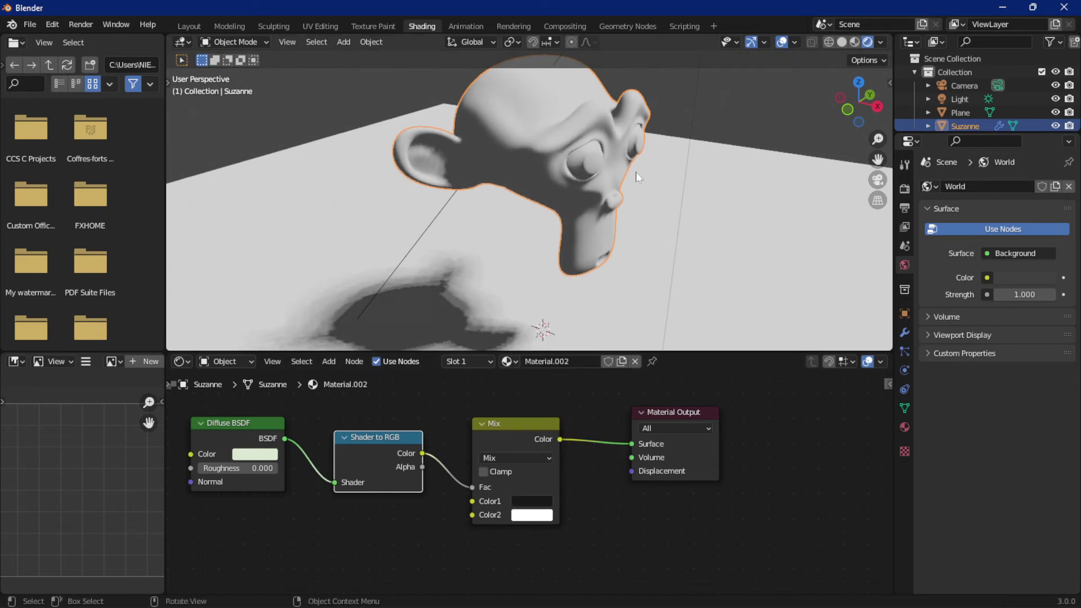
left_click(535, 501)
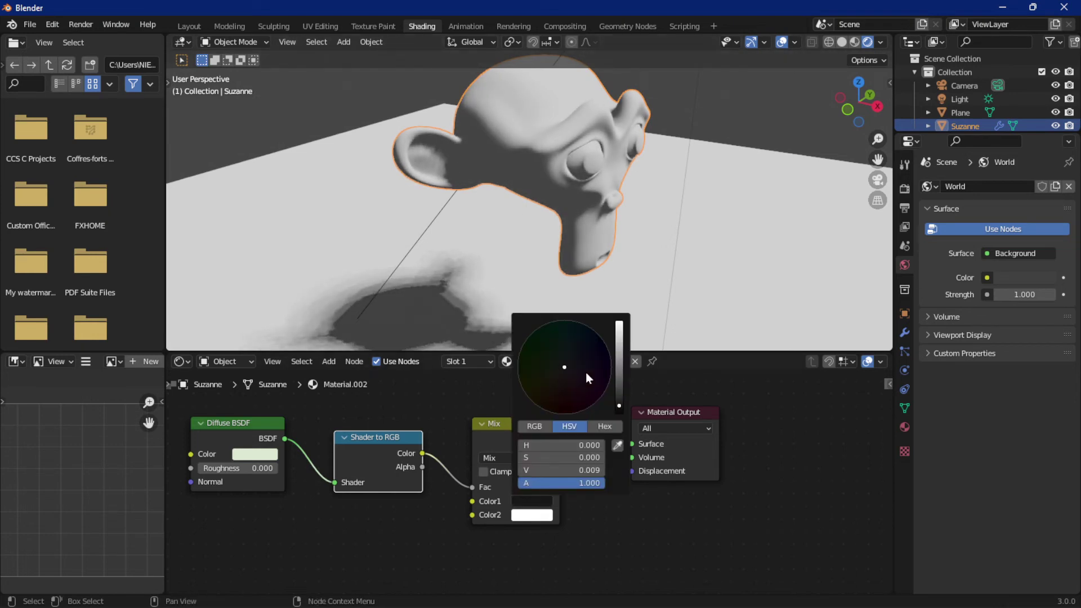
mouse_move(622, 395)
left_mouse_down()
mouse_move(580, 385)
mouse_move(591, 347)
mouse_move(606, 361)
left_mouse_up()
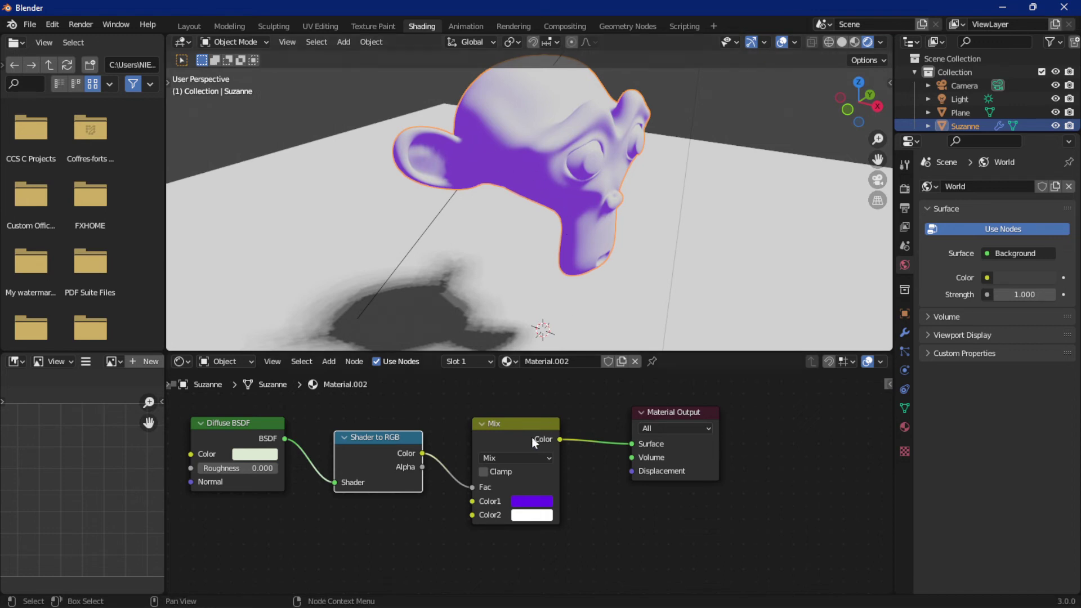
left_click(532, 519)
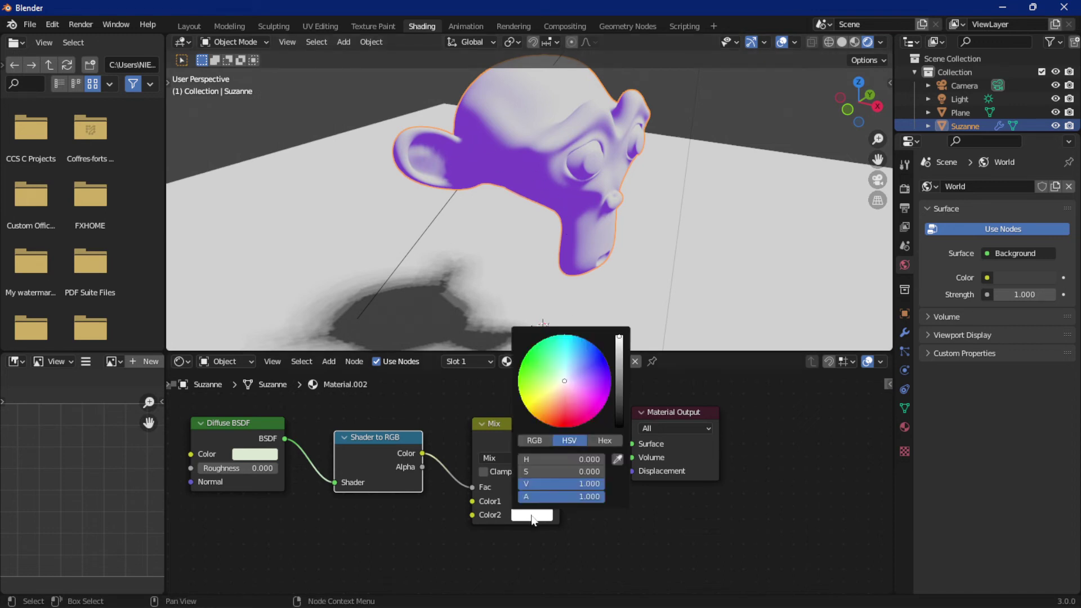
left_click_drag(565, 379, 544, 393)
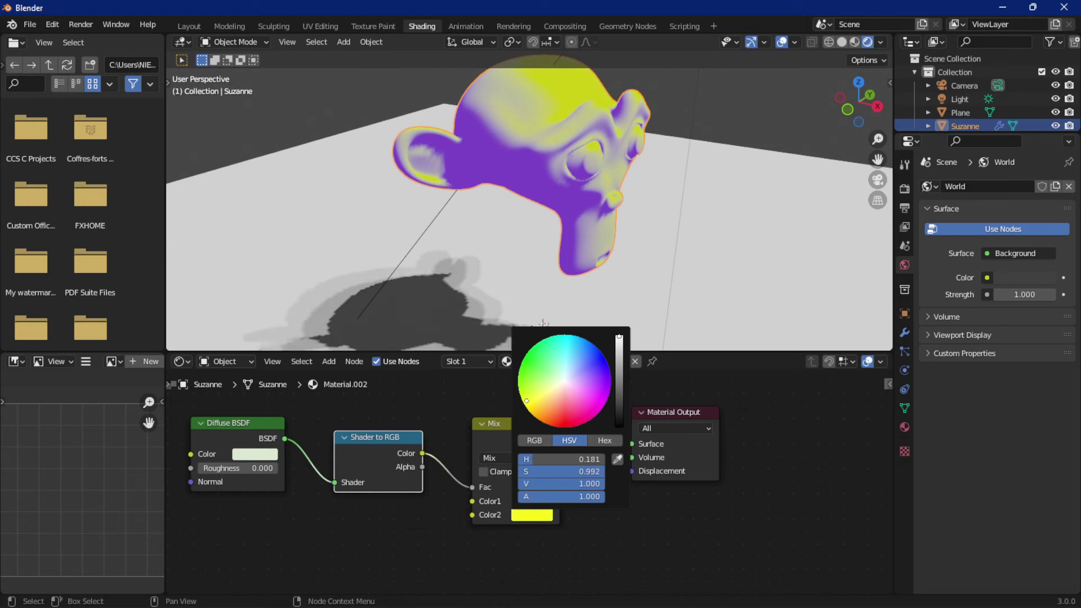
- Nudge the Mix node right and down, and reframe the 3D and node views
mouse_move(557, 221)
middle_mouse_down()
mouse_move(475, 213)
mouse_move(576, 202)
mouse_move(591, 275)
middle_mouse_up()
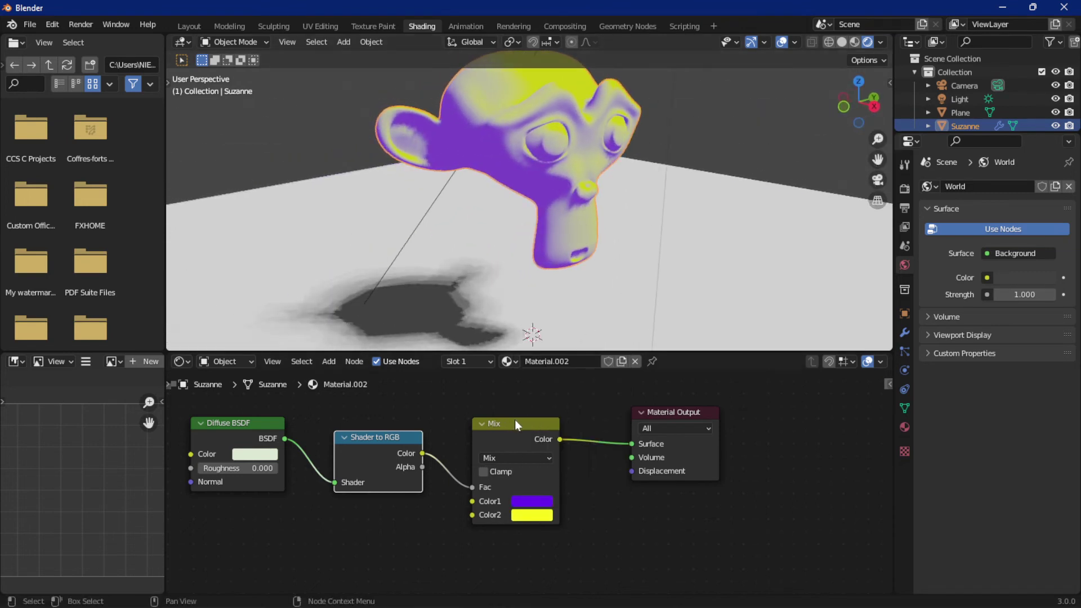
left_click_drag(519, 421, 541, 434)
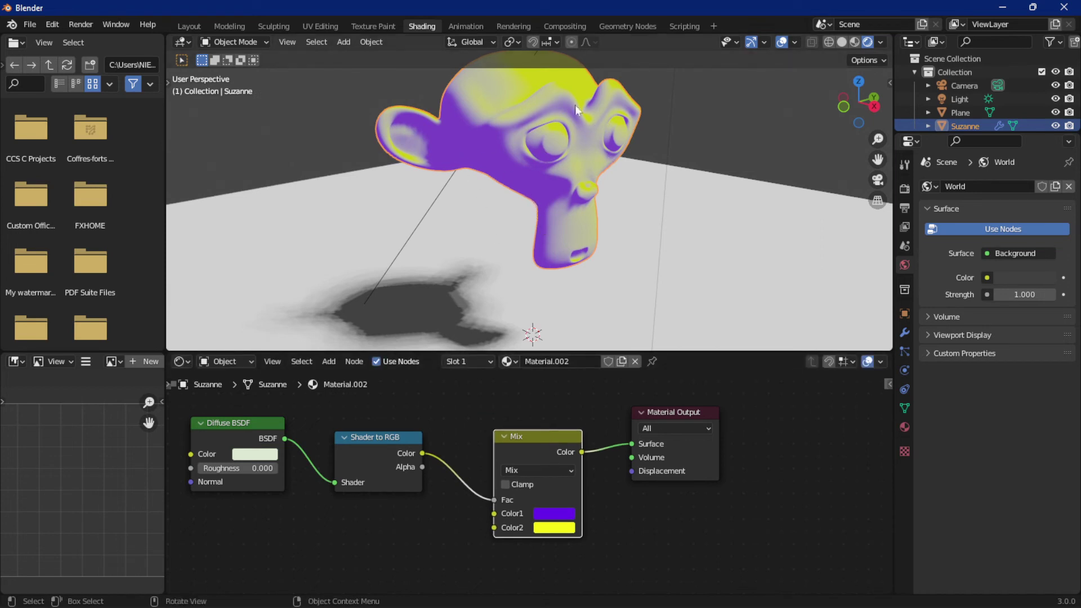
scroll(567, 170, "down", 1)
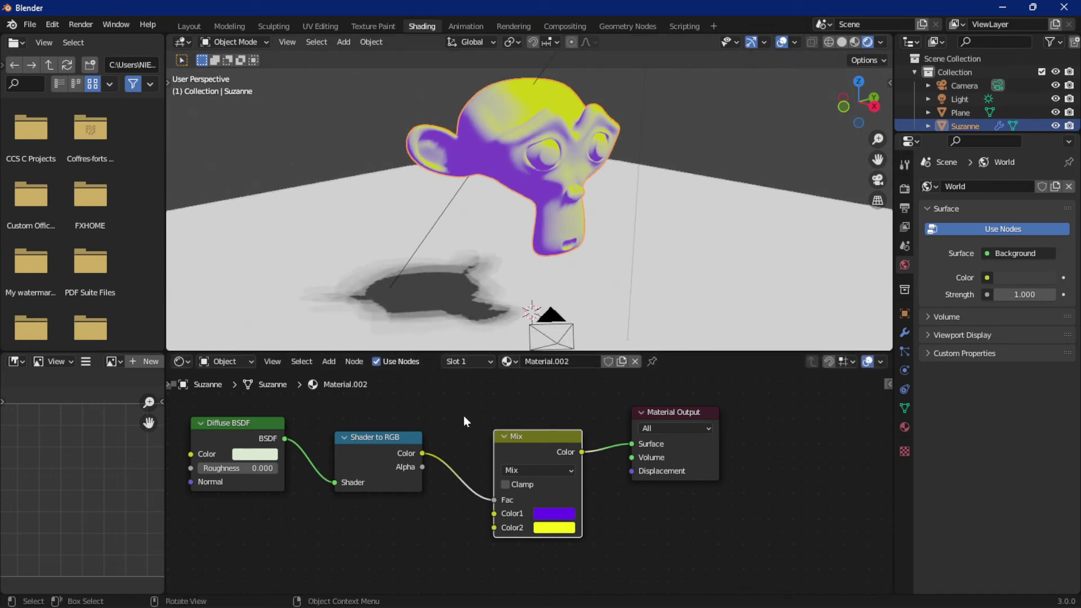
scroll(387, 494, "down", 1)
middle_click_drag(386, 496, 394, 457)
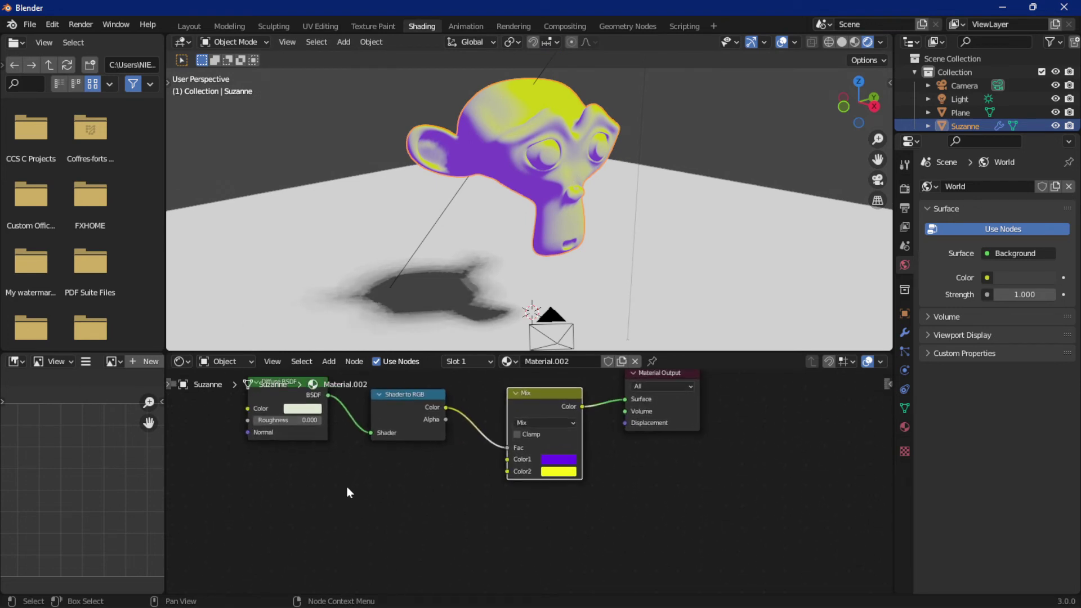
middle_click_drag(346, 486, 333, 502)
scroll(333, 502, "up", 1)
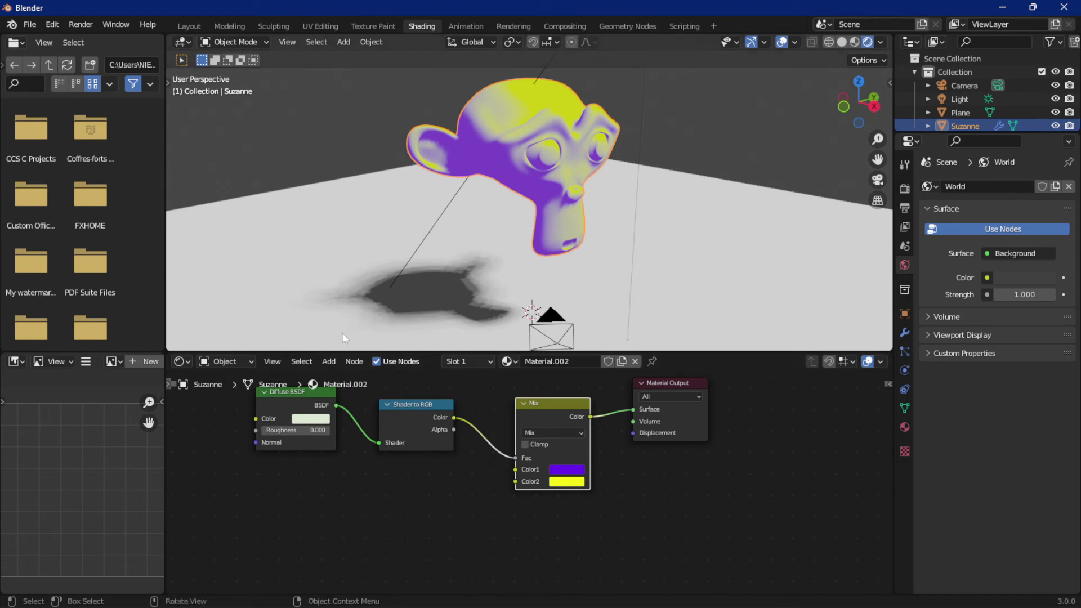
- Add a Wave Texture node, connect its Color to the Mix node's Color1, and position it left
left_click(328, 362)
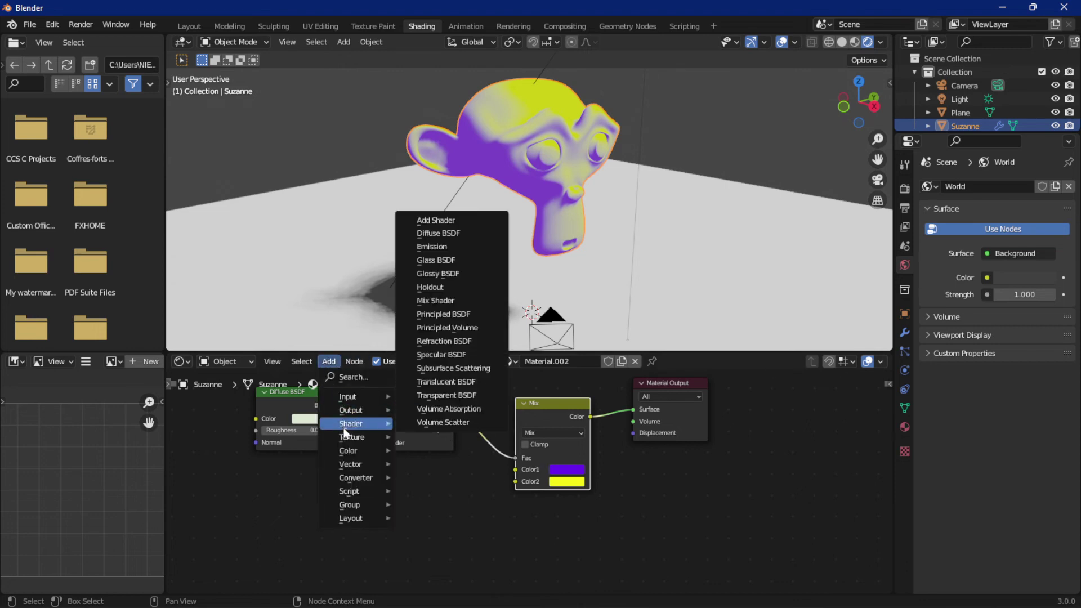
mouse_move(352, 436)
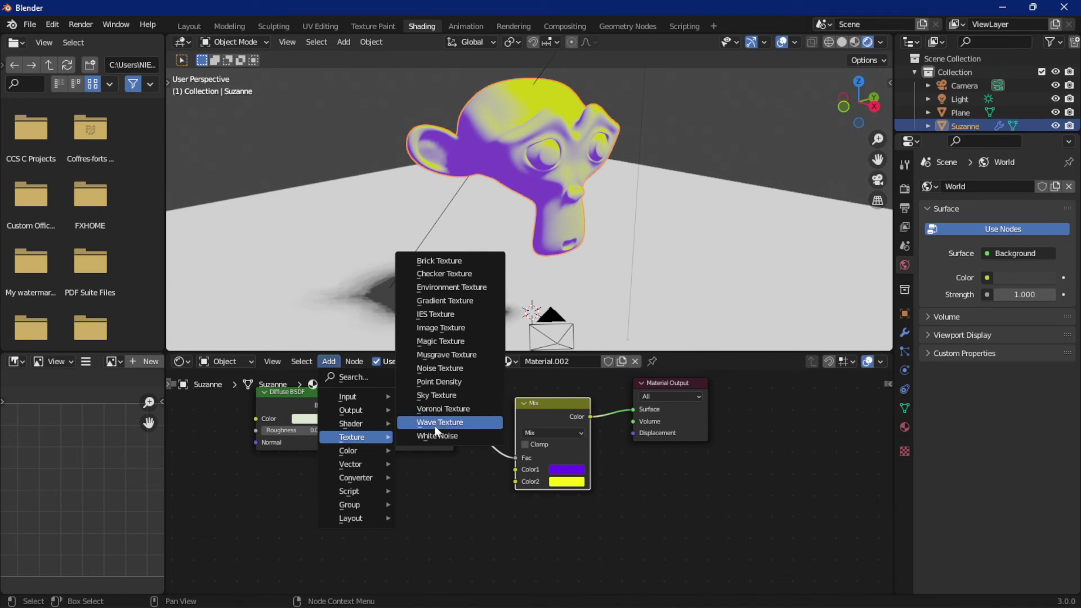
left_click(425, 420)
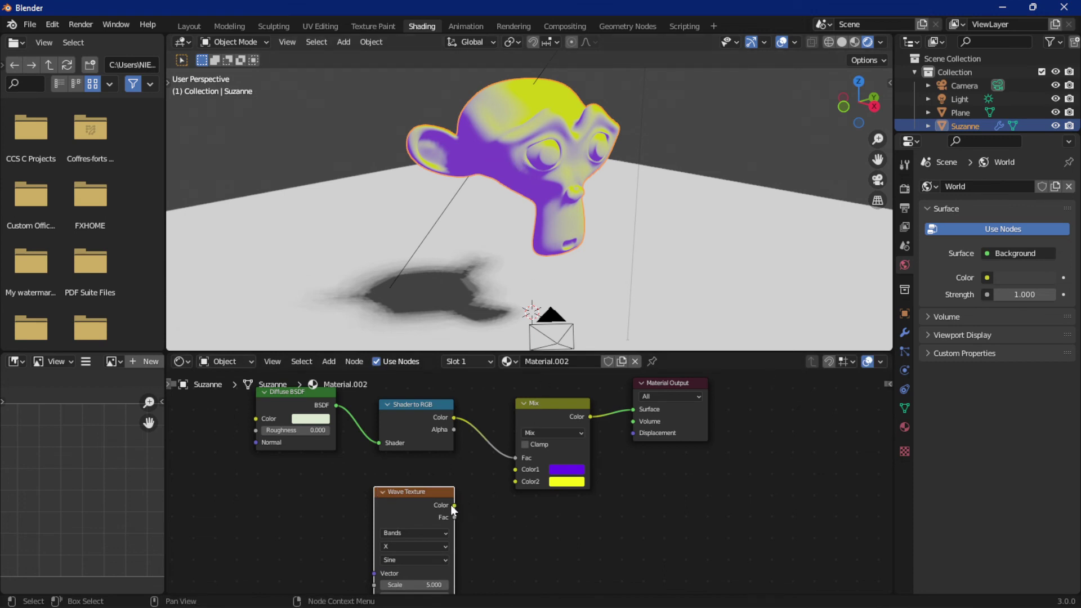
mouse_move(454, 505)
left_mouse_down()
mouse_move(478, 480)
mouse_move(515, 469)
left_mouse_up()
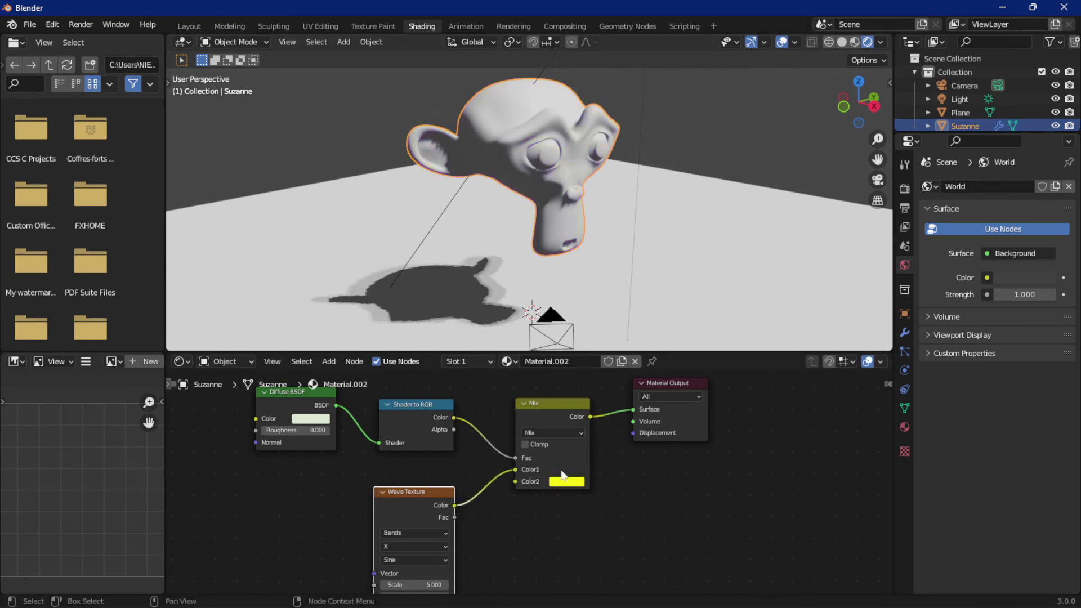
left_click_drag(446, 490, 356, 476)
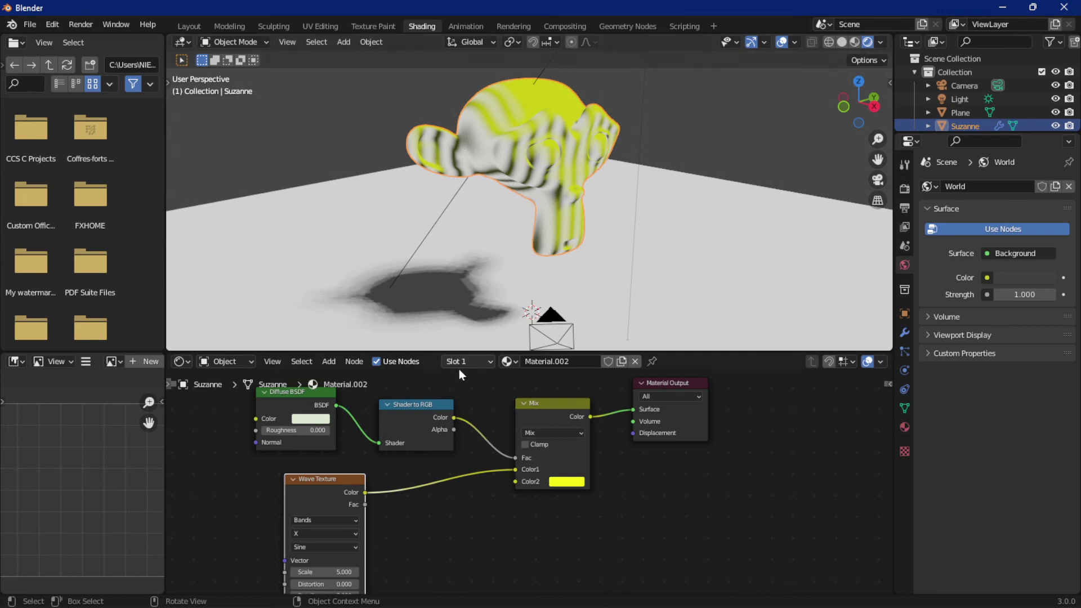
left_click(324, 363)
mouse_move(352, 436)
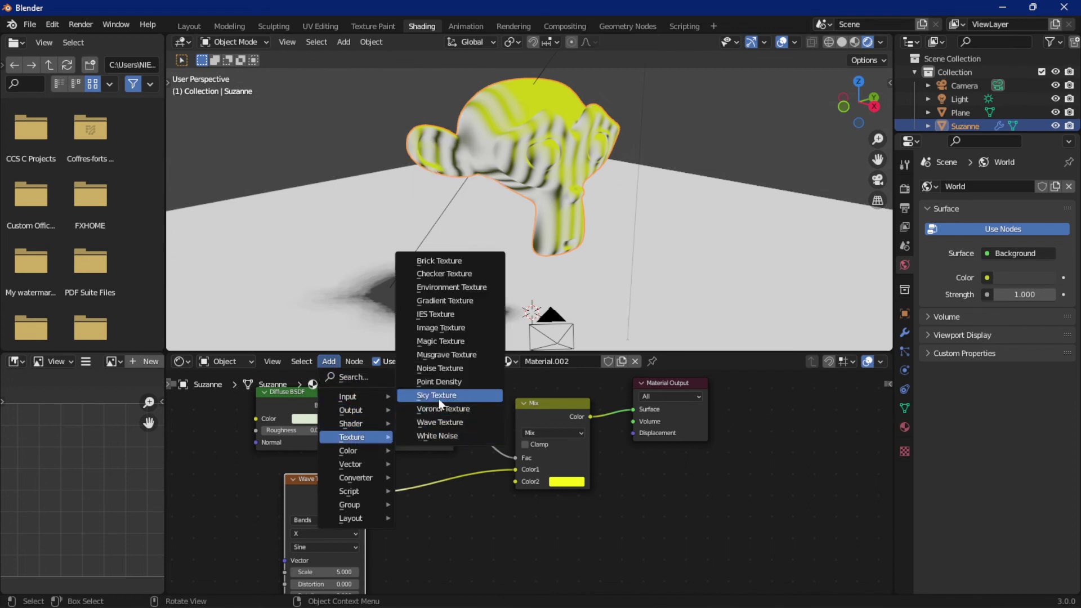
- Add a Noise Texture node below the graph and link its Fac to the Mix node's Color2
left_click(433, 368)
left_click(388, 524)
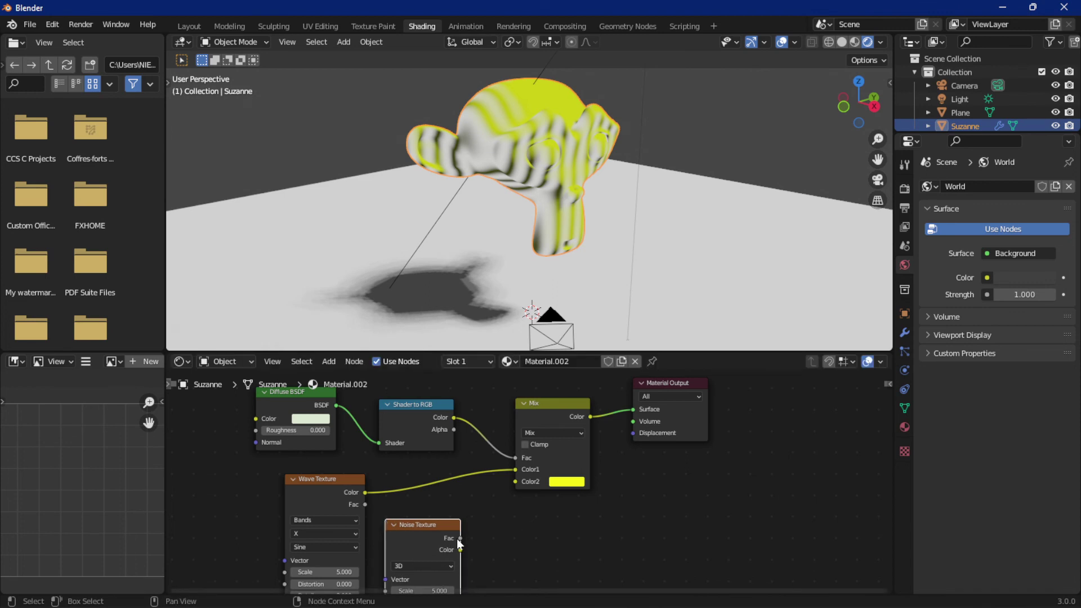
mouse_move(459, 538)
left_mouse_down()
mouse_move(497, 515)
mouse_move(519, 482)
left_mouse_up()
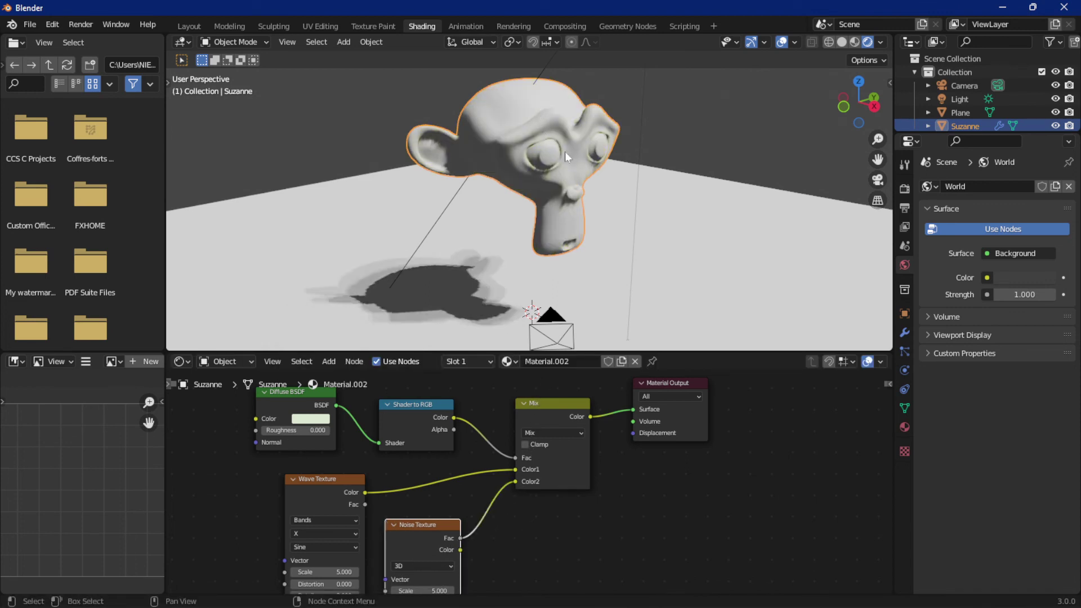
scroll(562, 159, "up", 5)
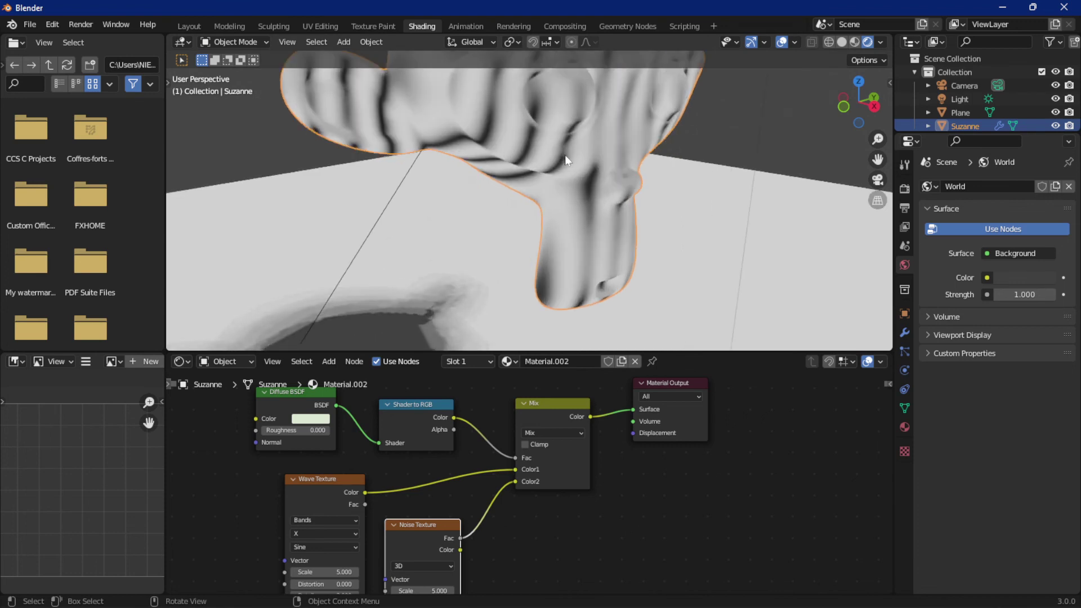
- Orbit around Suzanne to inspect the grey-and-white wave pattern from several angles
mouse_move(565, 154)
middle_mouse_down()
mouse_move(576, 218)
mouse_move(567, 276)
middle_mouse_up()
mouse_move(490, 263)
middle_mouse_down()
mouse_move(493, 279)
mouse_move(454, 299)
mouse_move(401, 309)
mouse_move(401, 209)
middle_mouse_up()
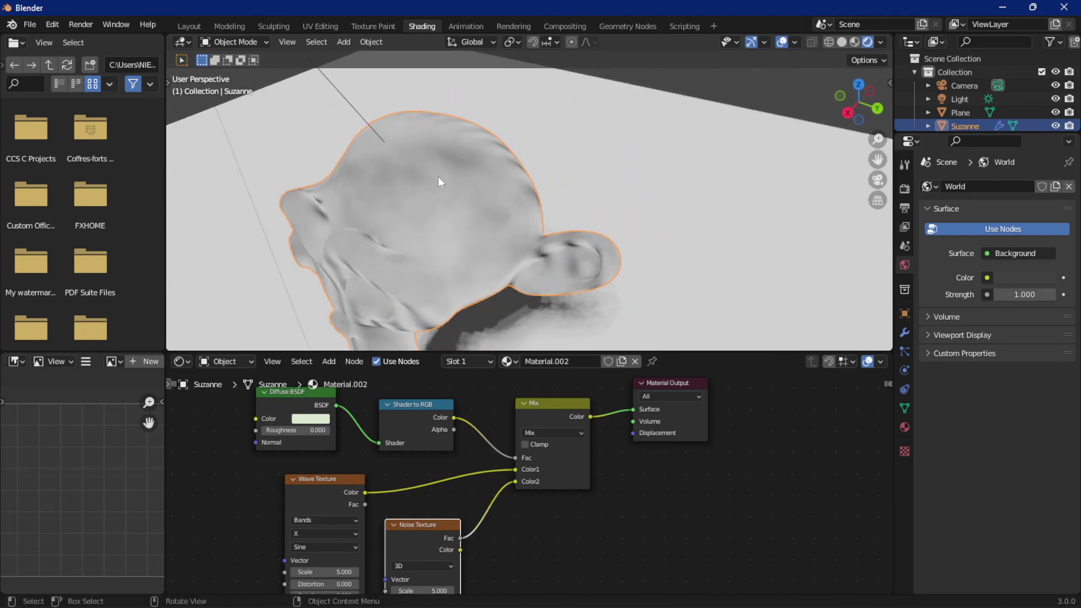
mouse_move(477, 211)
middle_mouse_down()
mouse_move(418, 209)
mouse_move(583, 187)
mouse_move(553, 170)
mouse_move(488, 174)
mouse_move(609, 173)
mouse_move(615, 130)
mouse_move(597, 127)
middle_mouse_up()
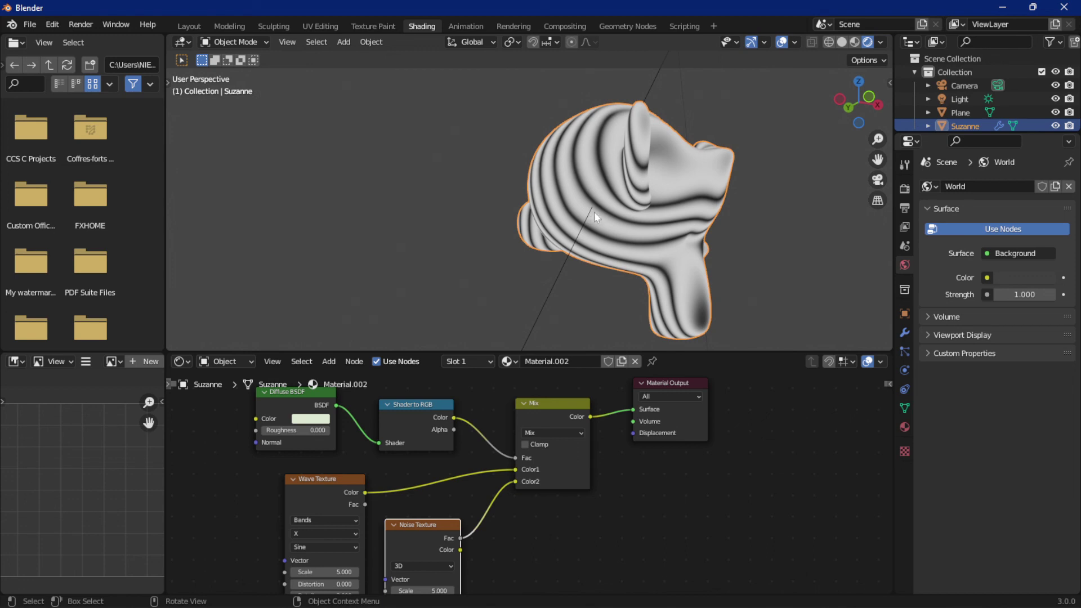
mouse_move(587, 228)
middle_mouse_down()
mouse_move(491, 264)
mouse_move(442, 260)
mouse_move(437, 223)
middle_mouse_up()
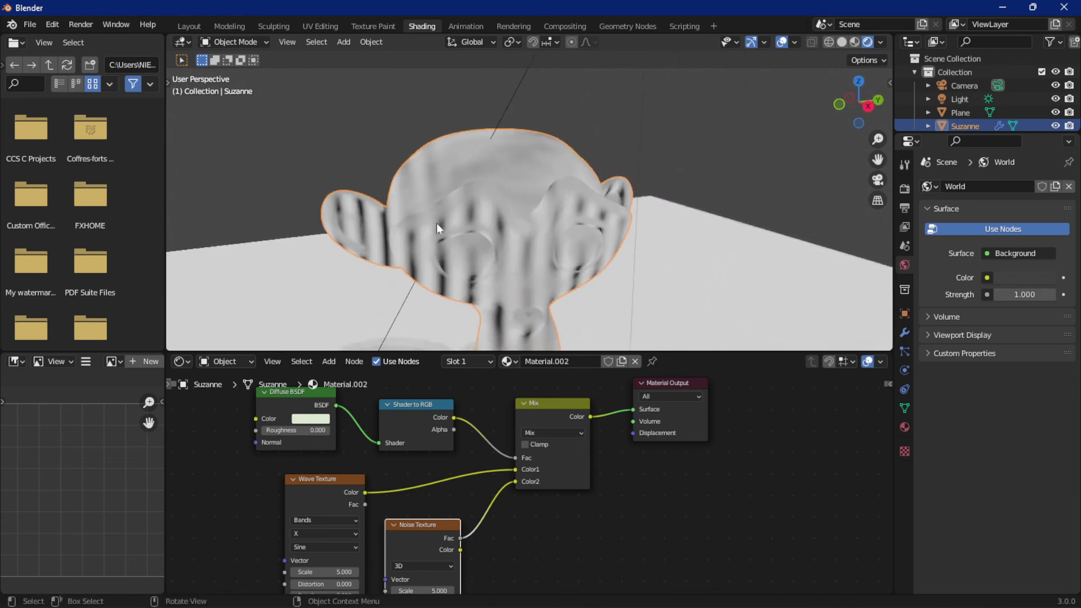
middle_click_drag(496, 239, 512, 282)
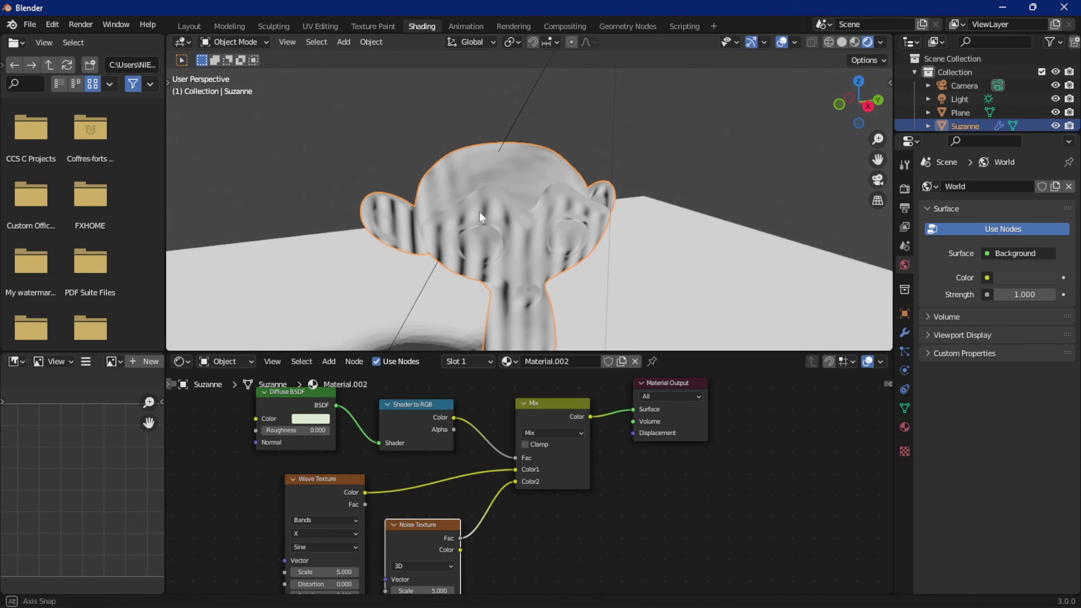
middle_click_drag(478, 211, 499, 201)
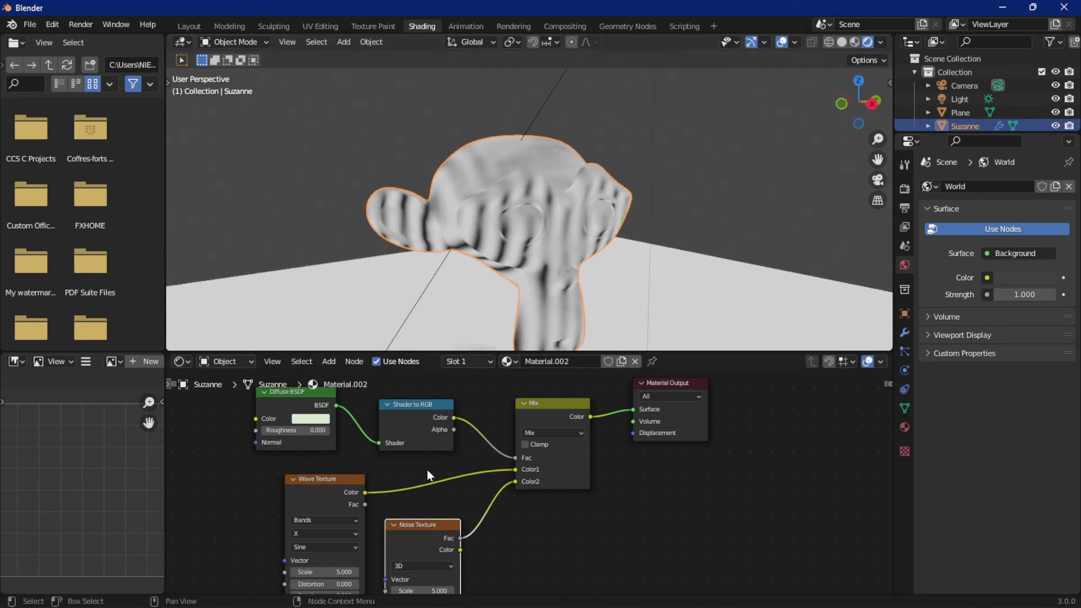
left_click(332, 363)
mouse_move(351, 423)
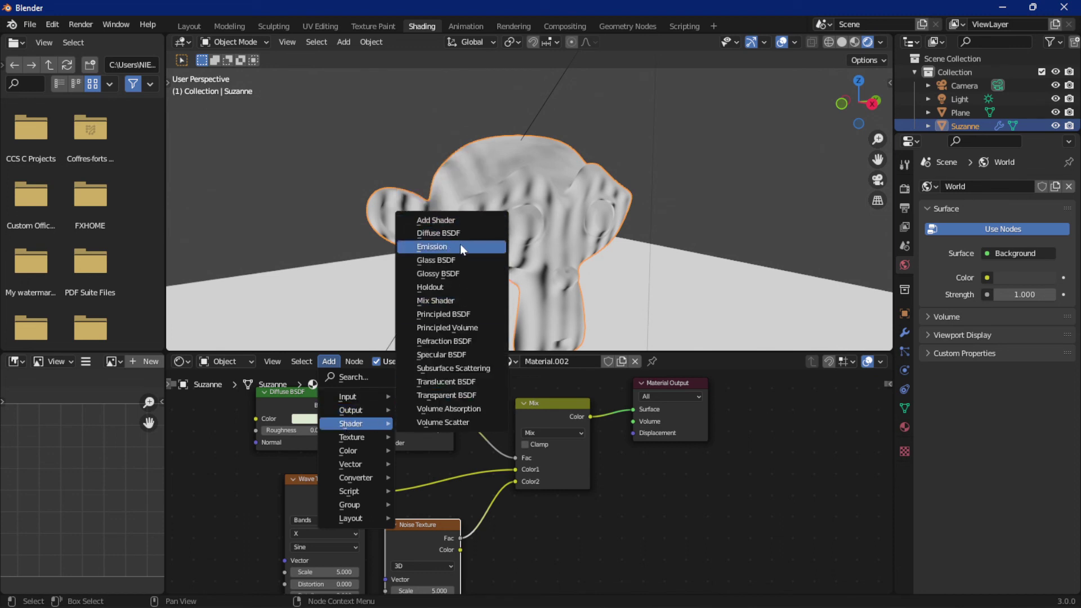
key("Escape")
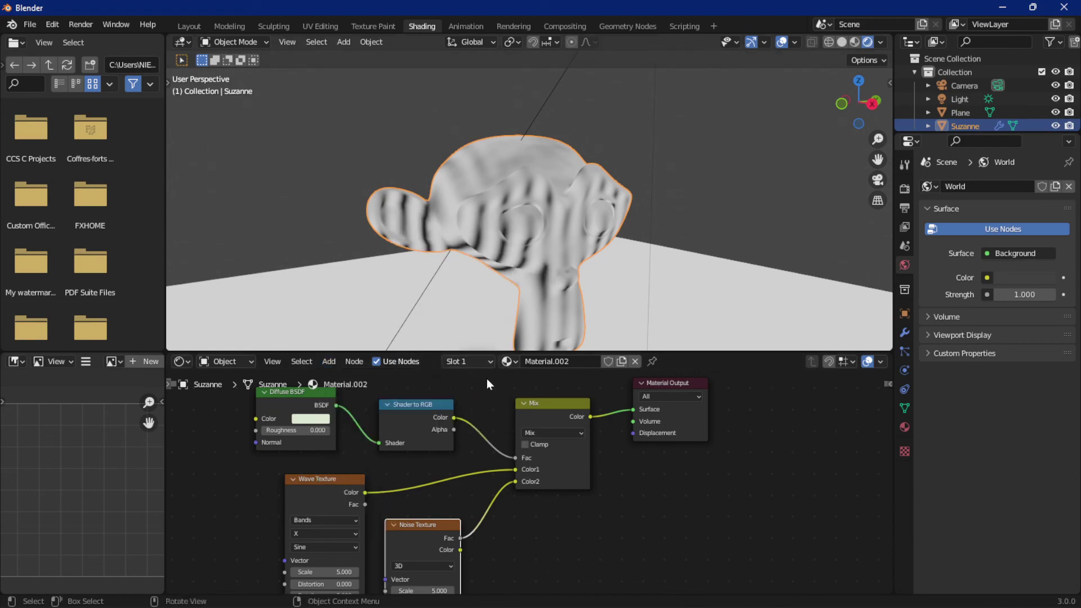